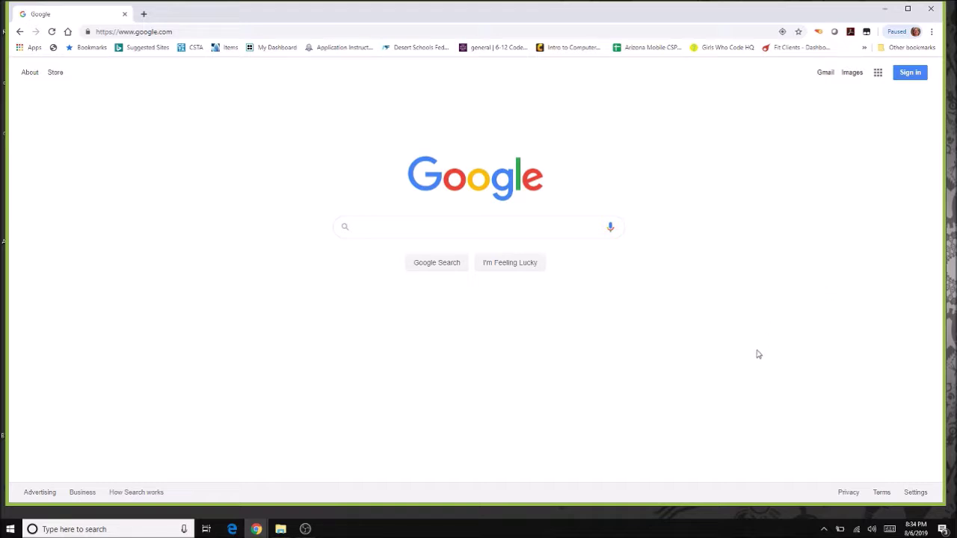
Sign in to Google with the student's school account and its password.
left_click(911, 72)
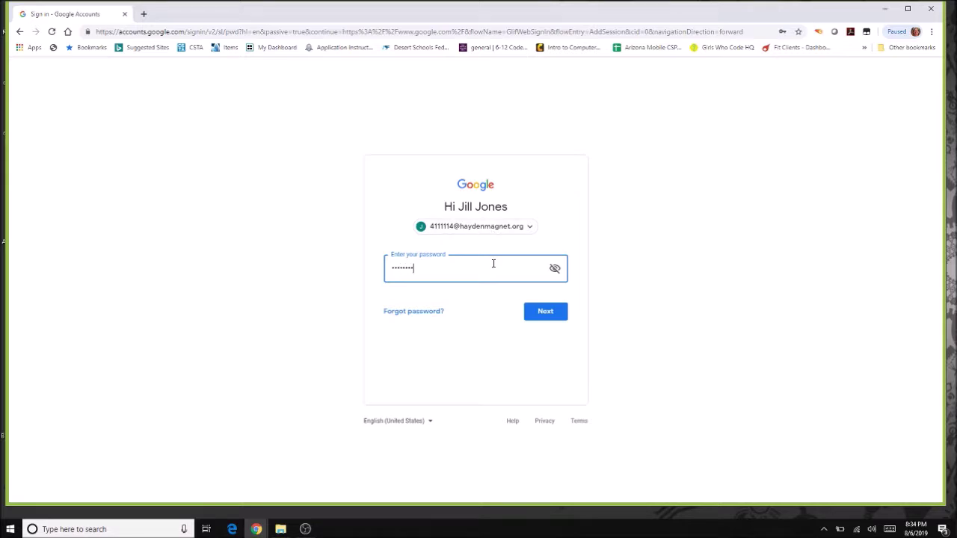
left_click(533, 312)
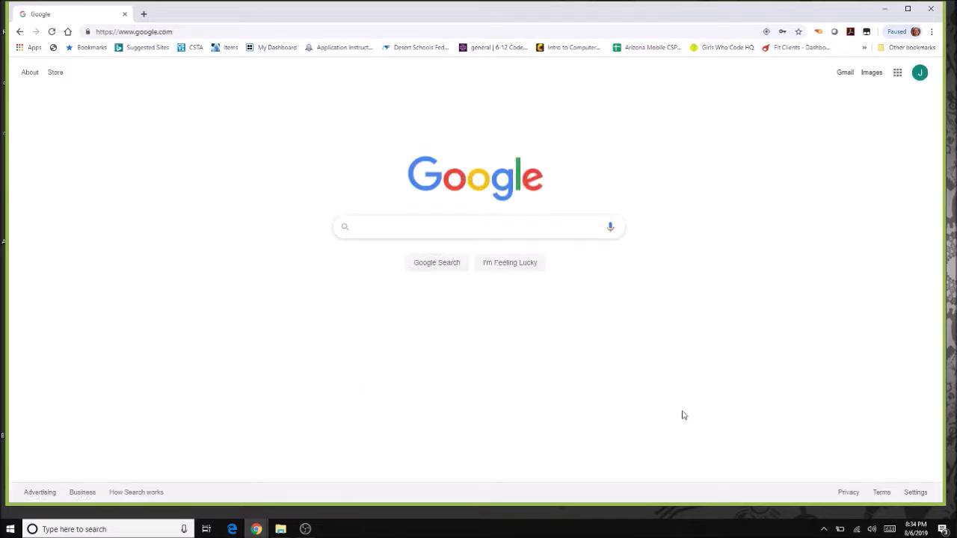
Load classroom.google.com in a fresh Chrome tab.
left_click(143, 14)
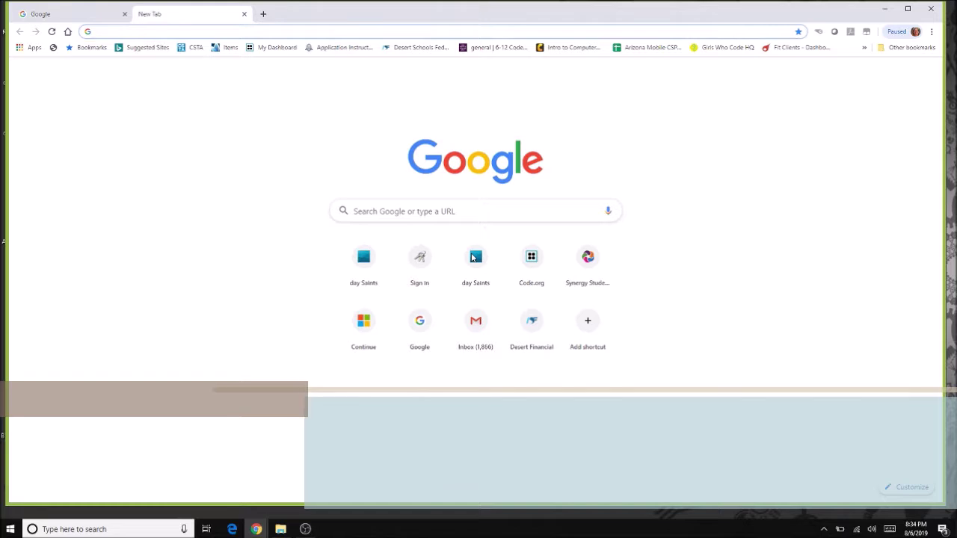
type("classroom.googl")
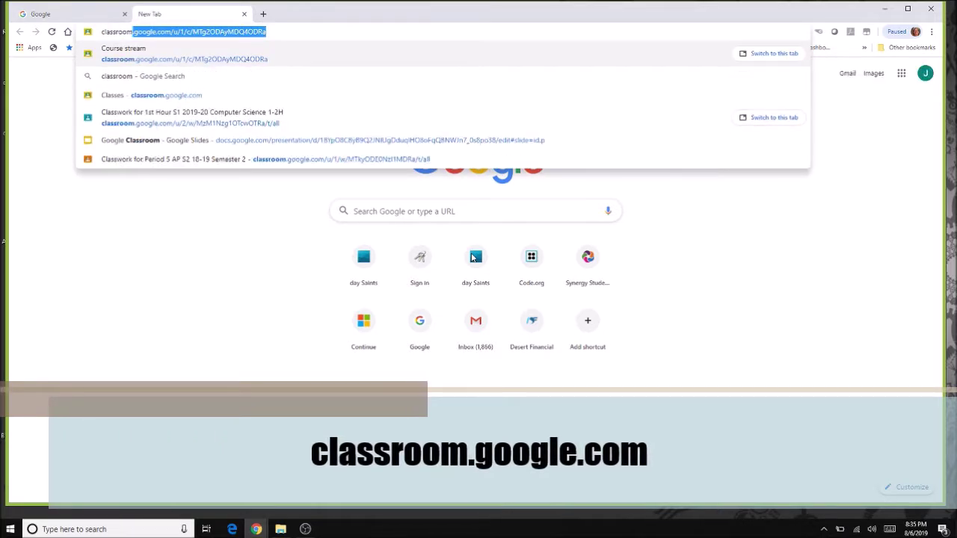
type("e.com")
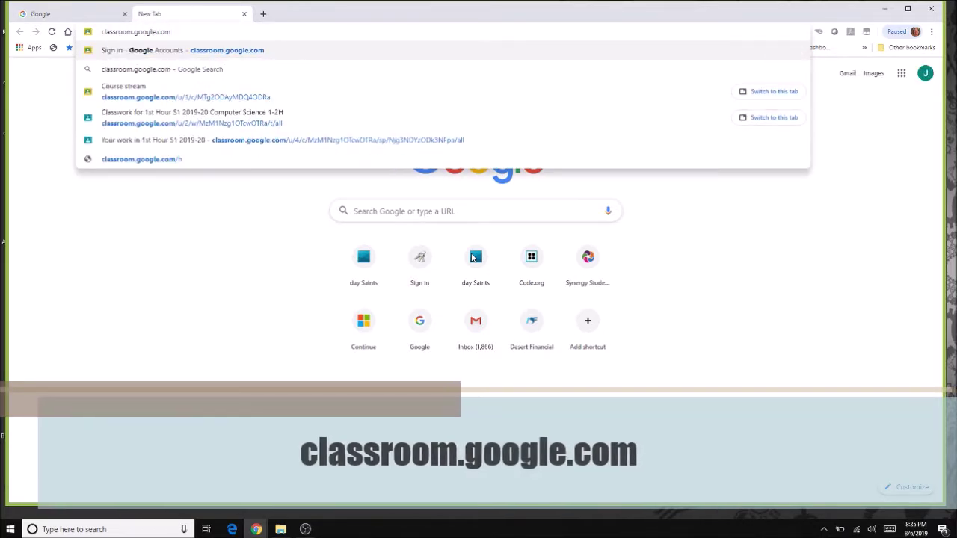
key("Return")
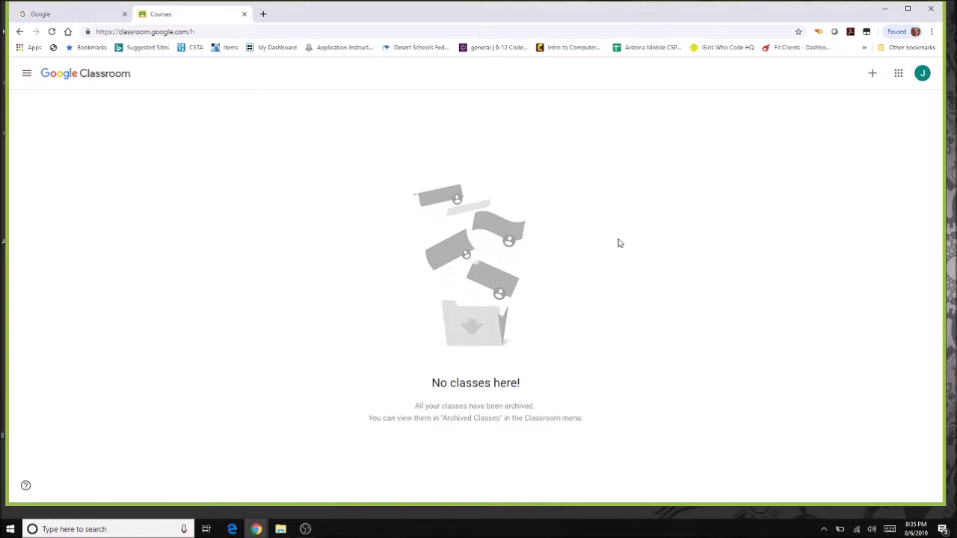
Join 1st Hour S1 2019-20 (Computer Science 1-2H) by pasting its class code.
left_click(872, 75)
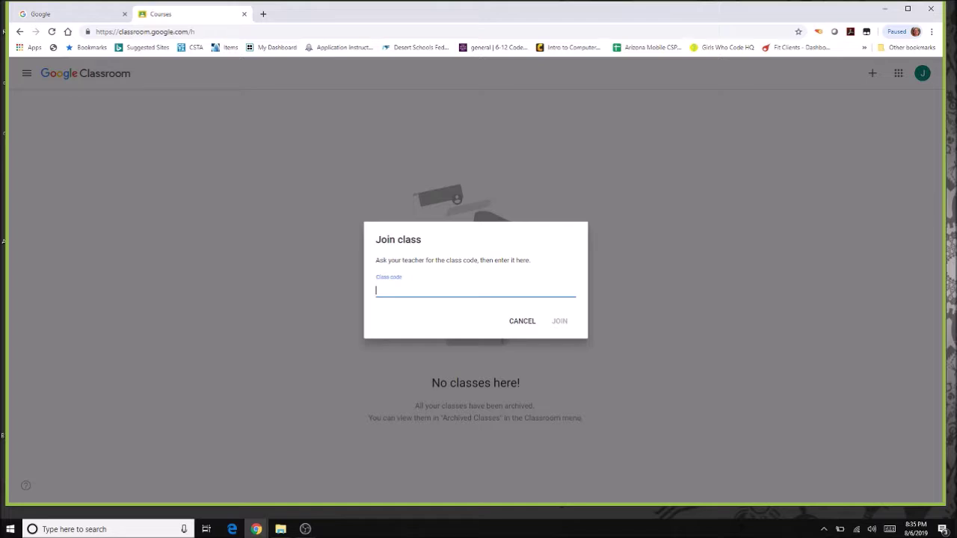
left_click(561, 323)
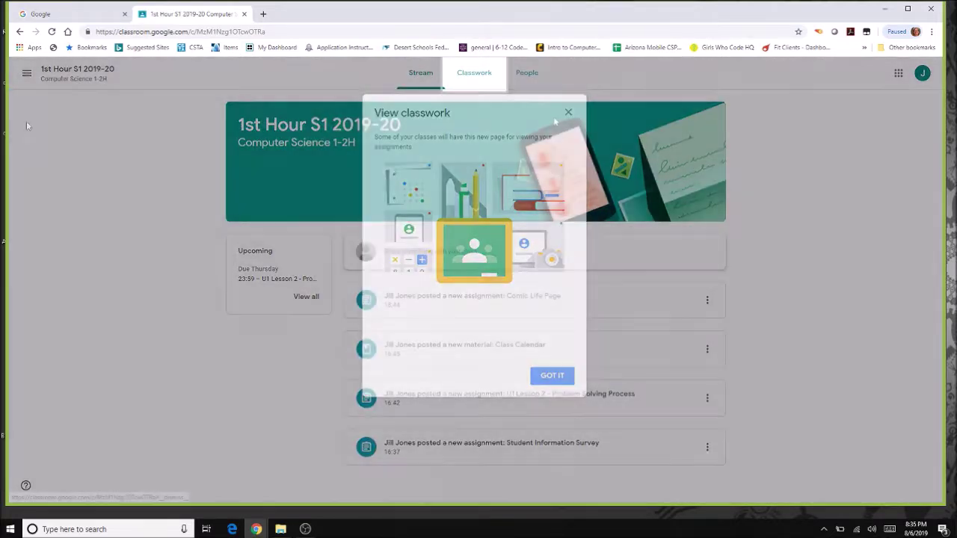
left_click(31, 143)
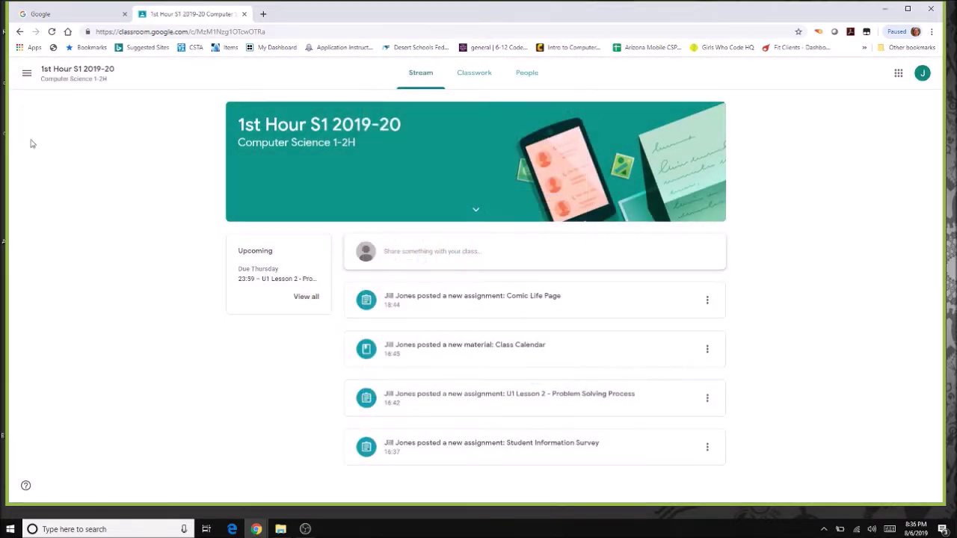
left_click(26, 73)
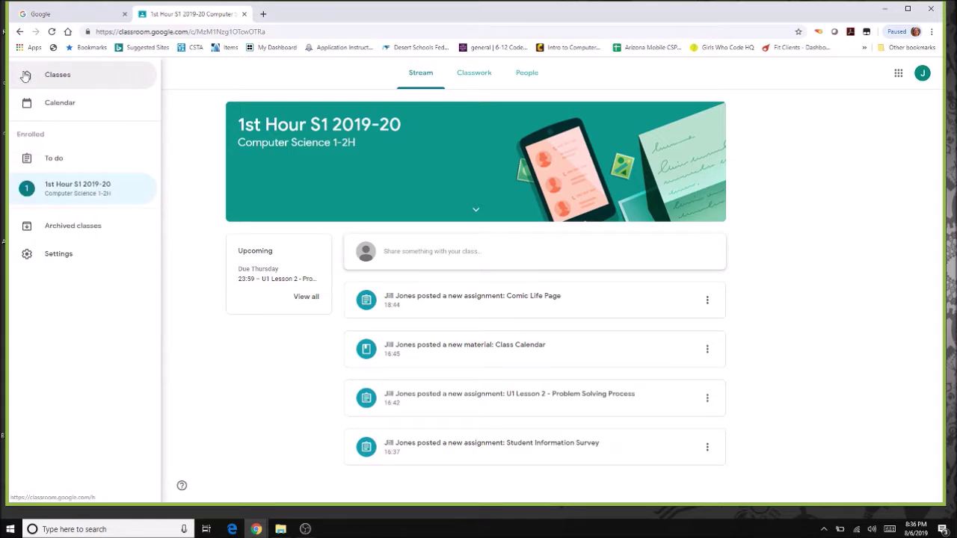
left_click(50, 78)
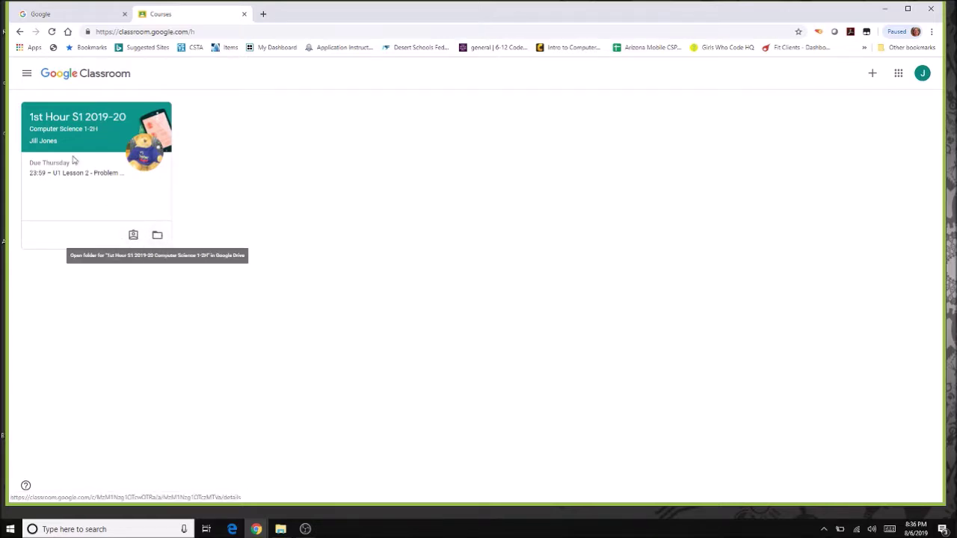
left_click(63, 120)
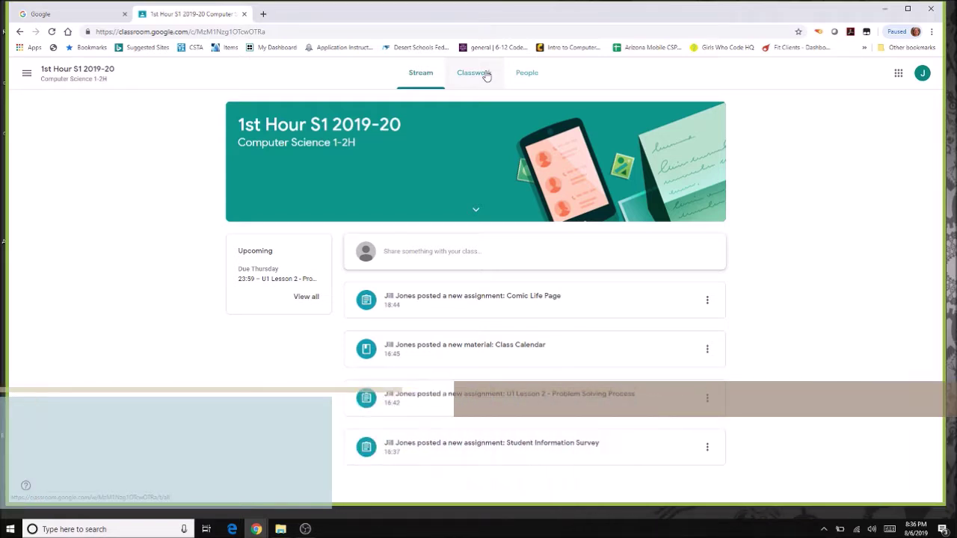
Filter Classwork by Resources, then Unit 1 - Problem Solving, then show all topics.
left_click(483, 74)
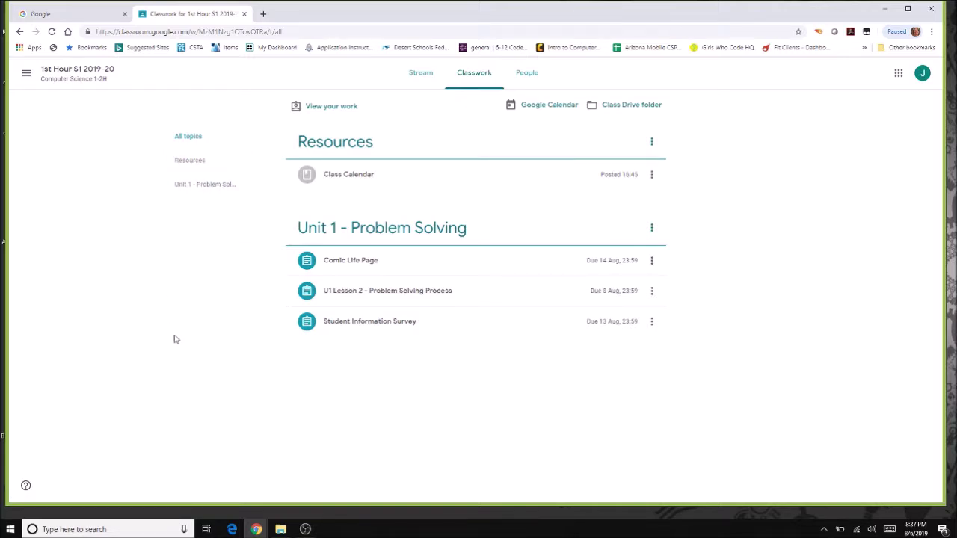
left_click(180, 165)
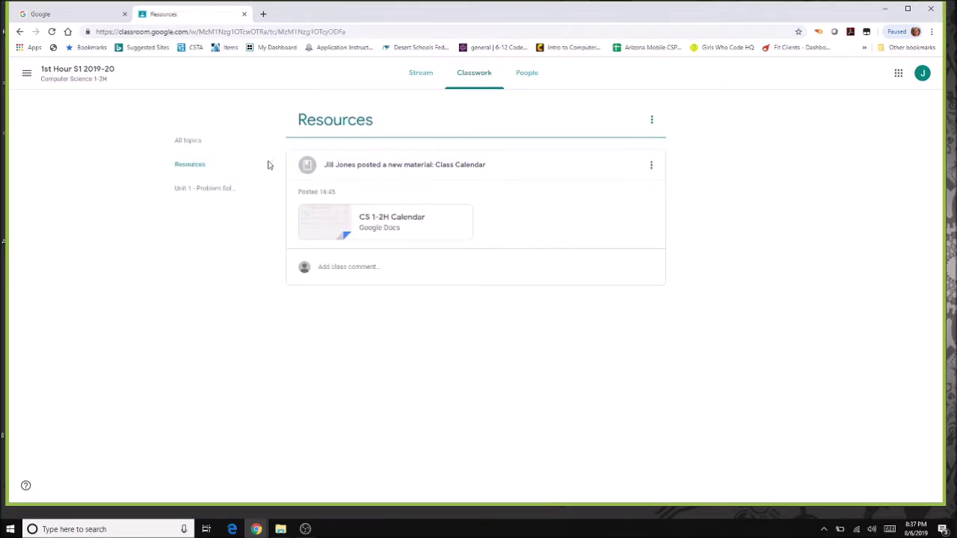
left_click(197, 193)
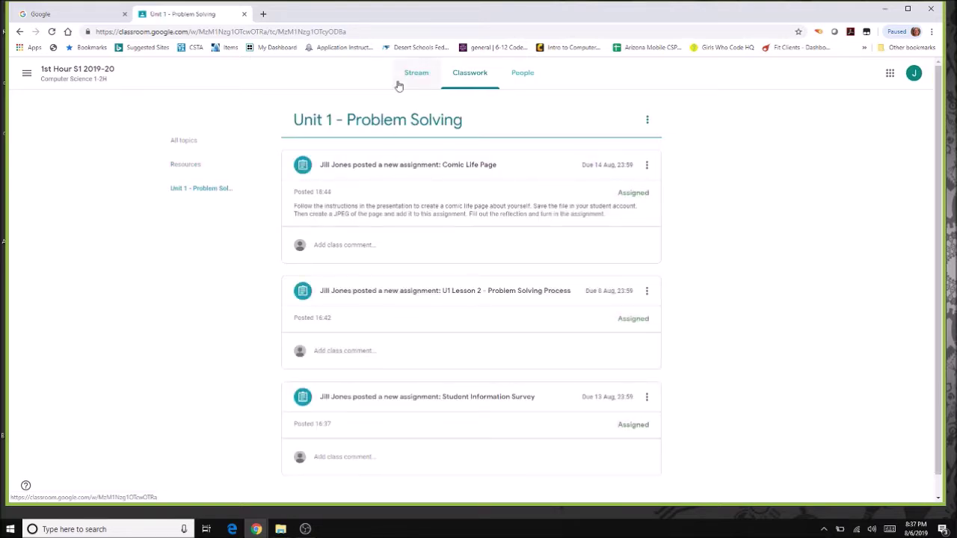
left_click_drag(939, 153, 938, 304)
scroll(939, 278, "up", 2)
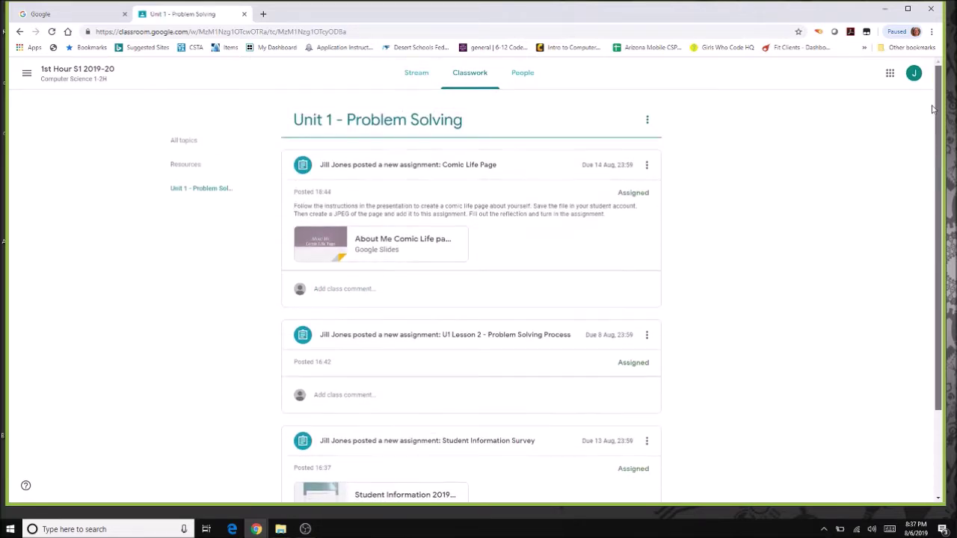
left_click(183, 145)
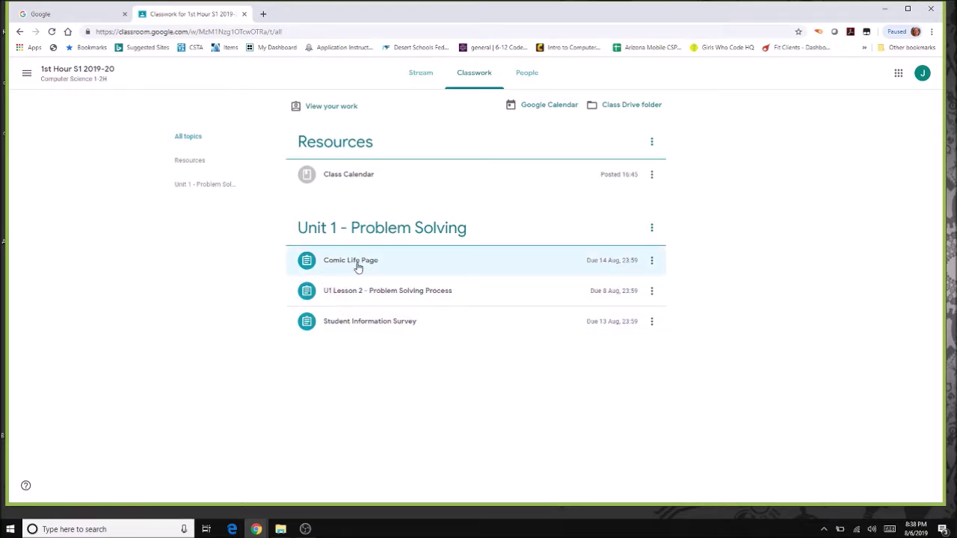
Open the Comic Life Page assignment (10 points, due 14 Aug) and its About Me slides.
left_click(358, 262)
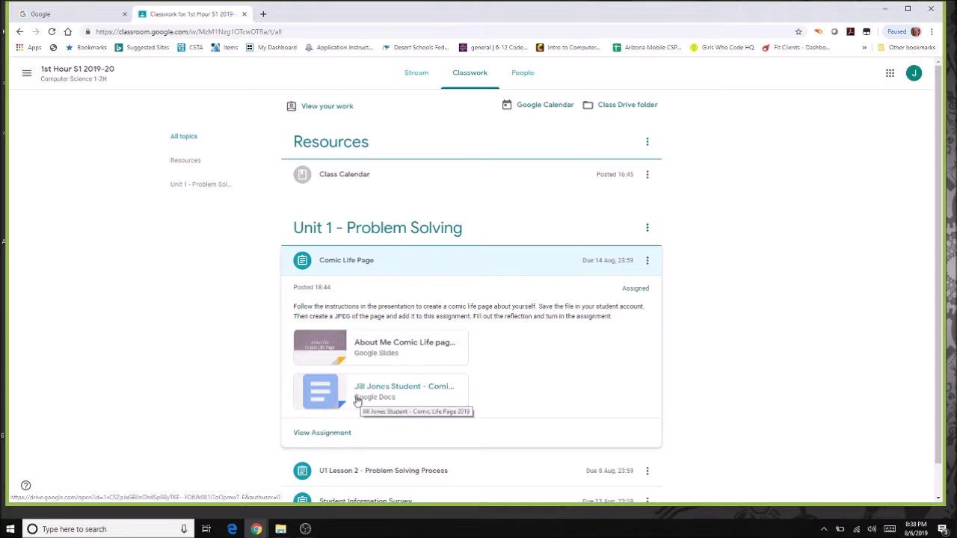
left_click(323, 433)
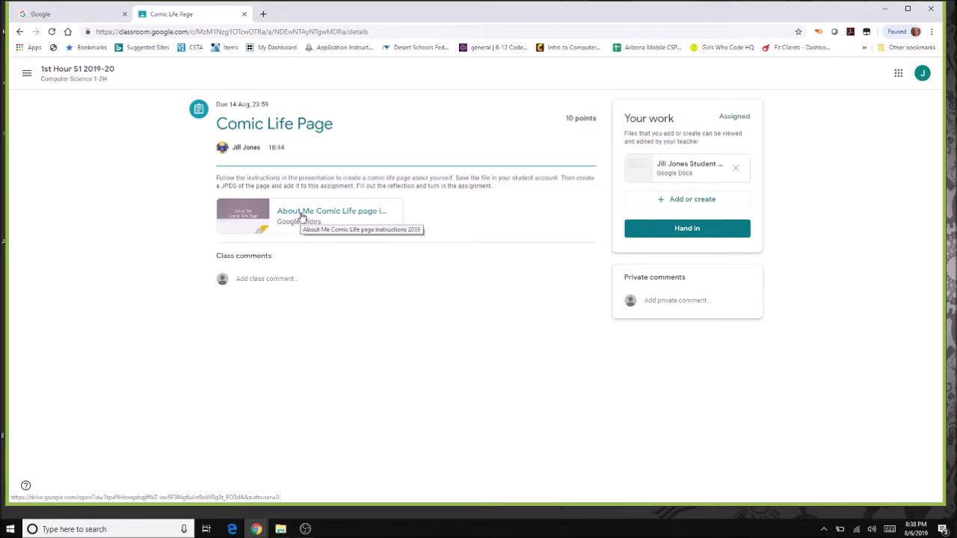
left_click(301, 215)
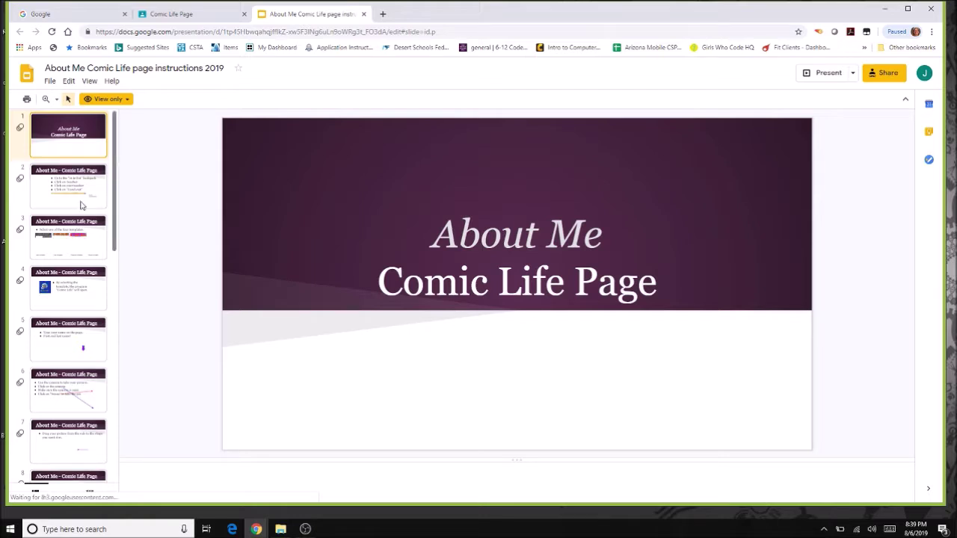
Page through the 19-slide instructions deck, then close it to return to the assignment.
key("Down")
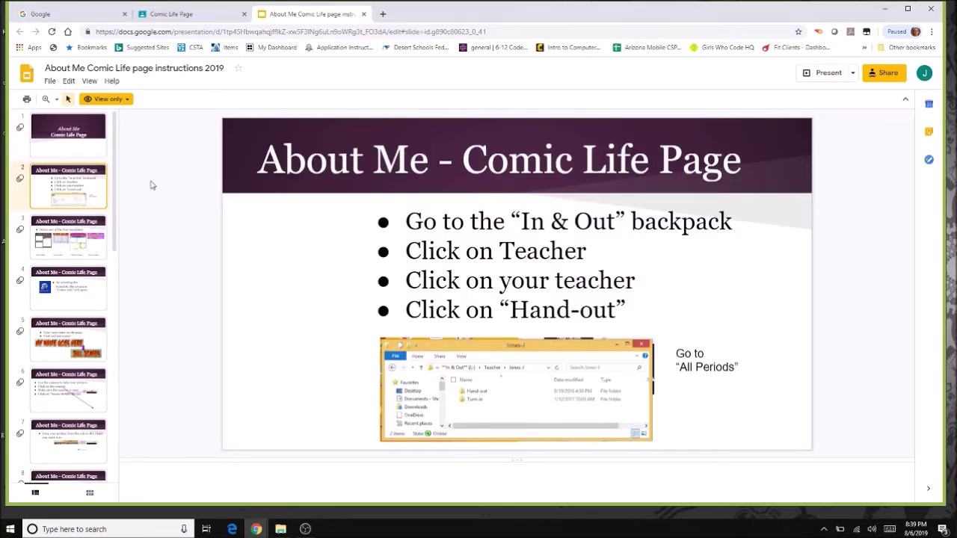
scroll(118, 278, "down", 1)
left_click_drag(116, 277, 82, 157)
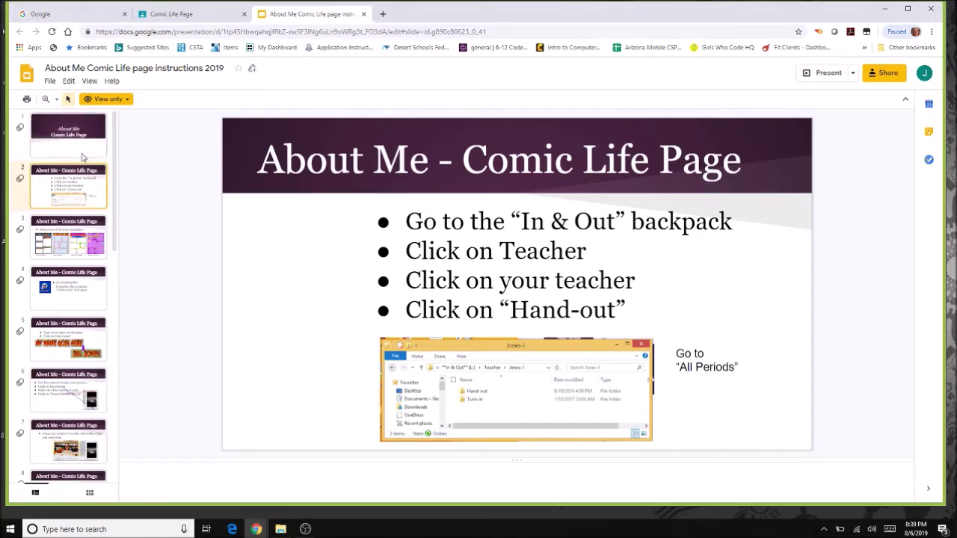
left_click(364, 14)
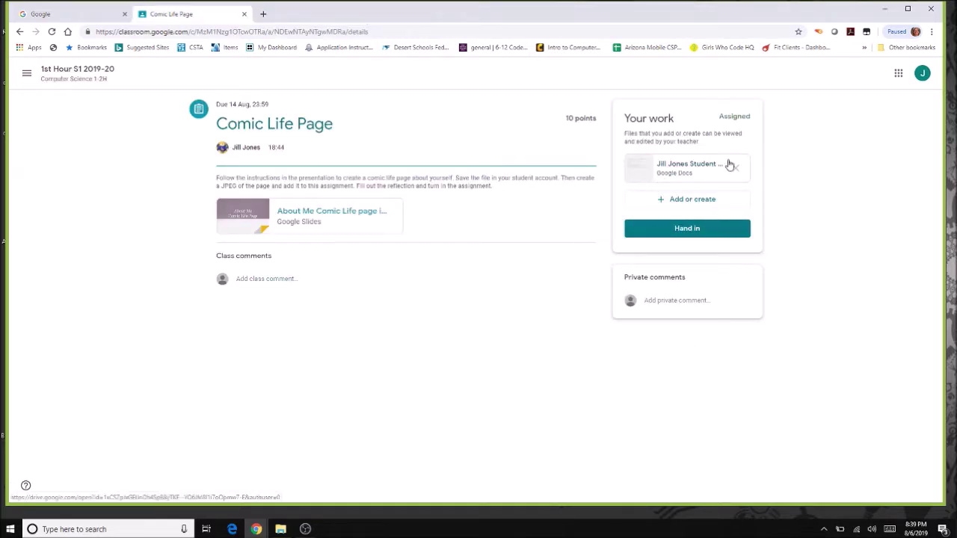
left_click(679, 170)
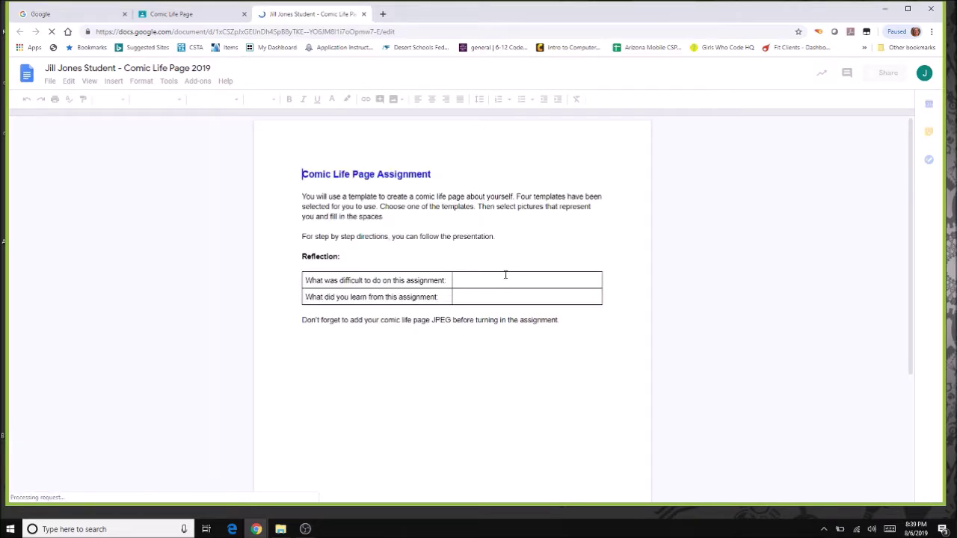
left_click(491, 283)
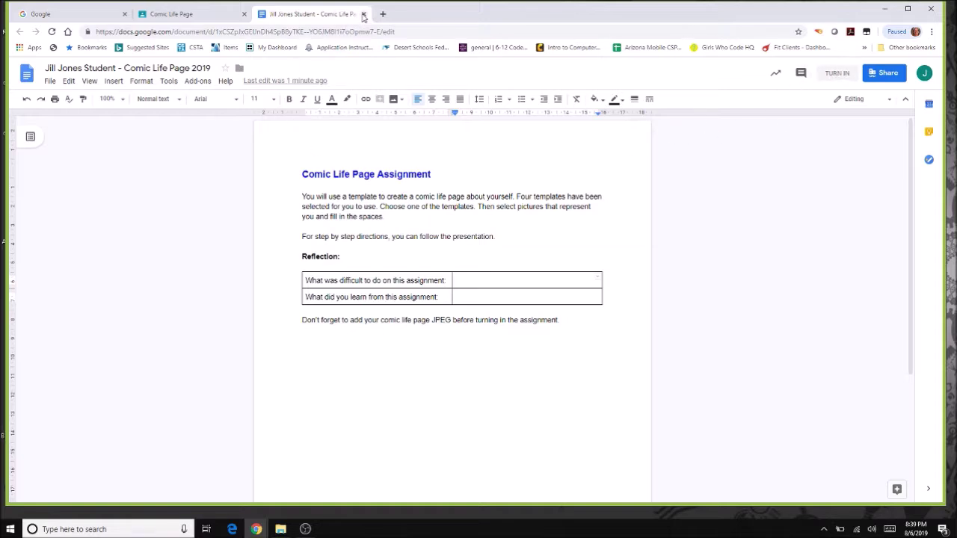
left_click(364, 14)
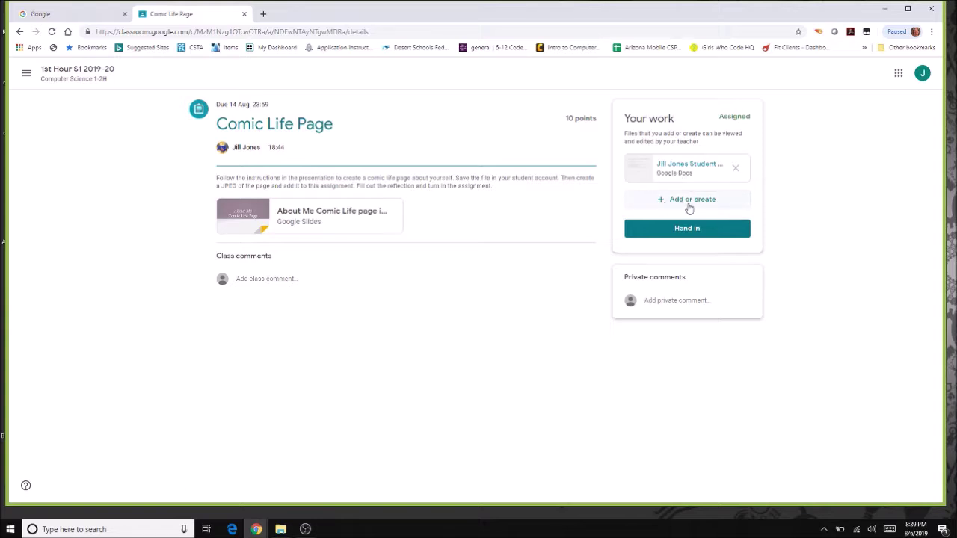
Attach Comic Life.jpg from the computer to the Comic Life Page work.
left_click(682, 200)
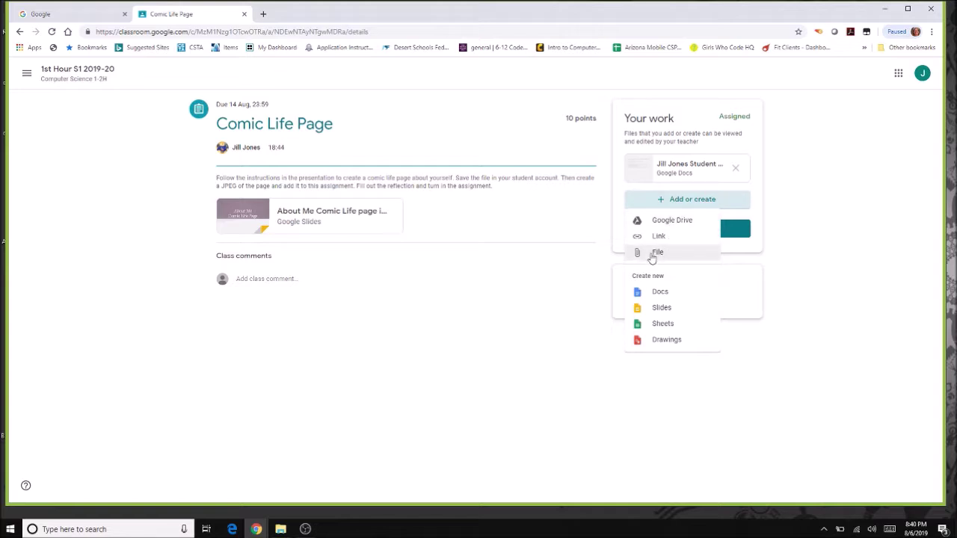
left_click(654, 254)
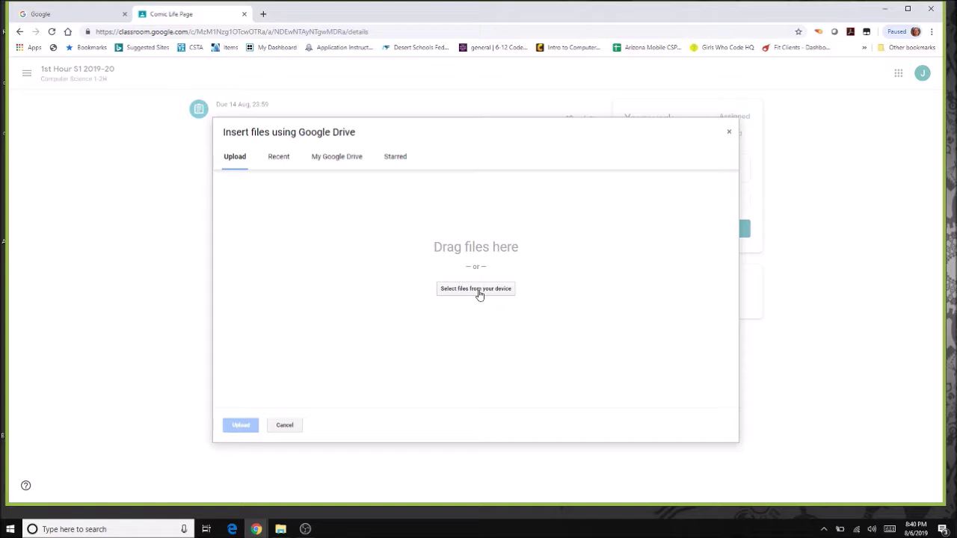
left_click(479, 294)
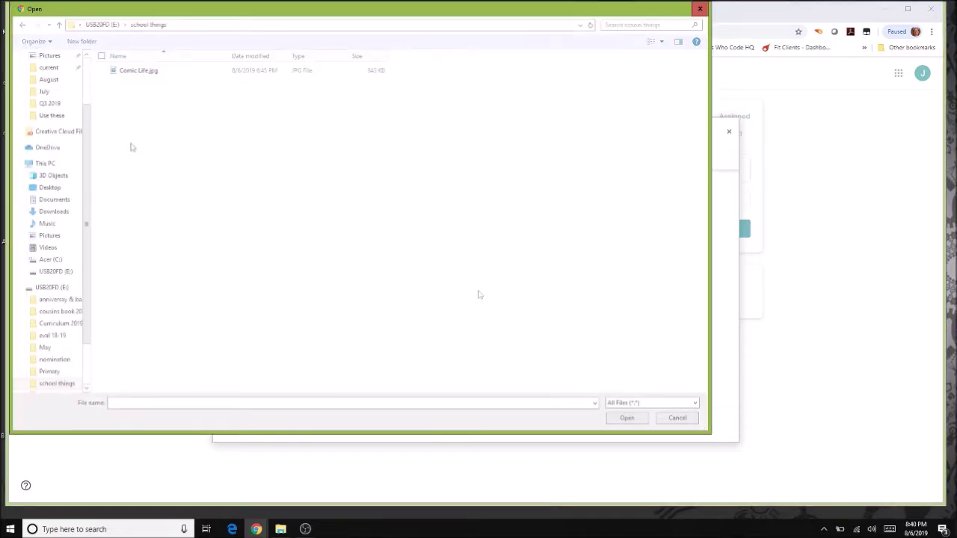
left_click_drag(193, 17, 258, 55)
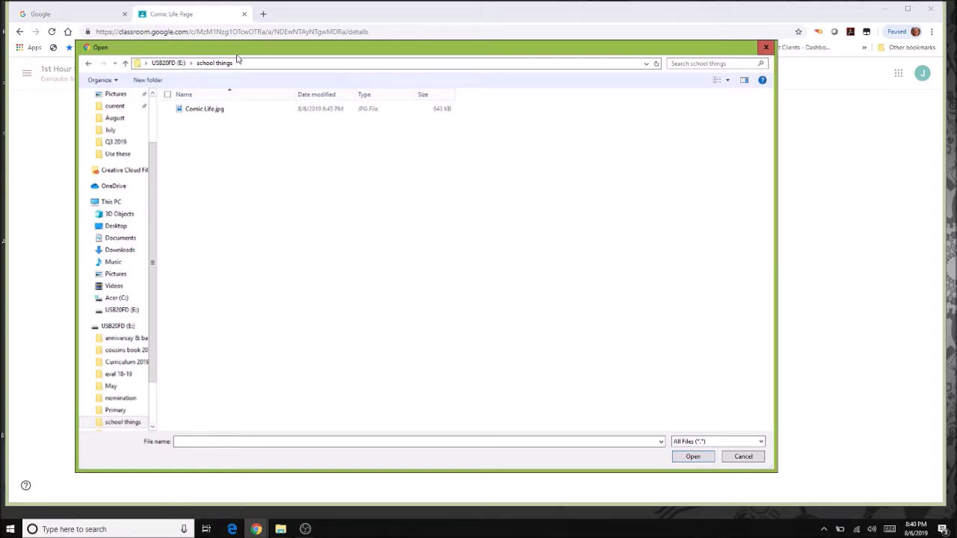
left_click(199, 112)
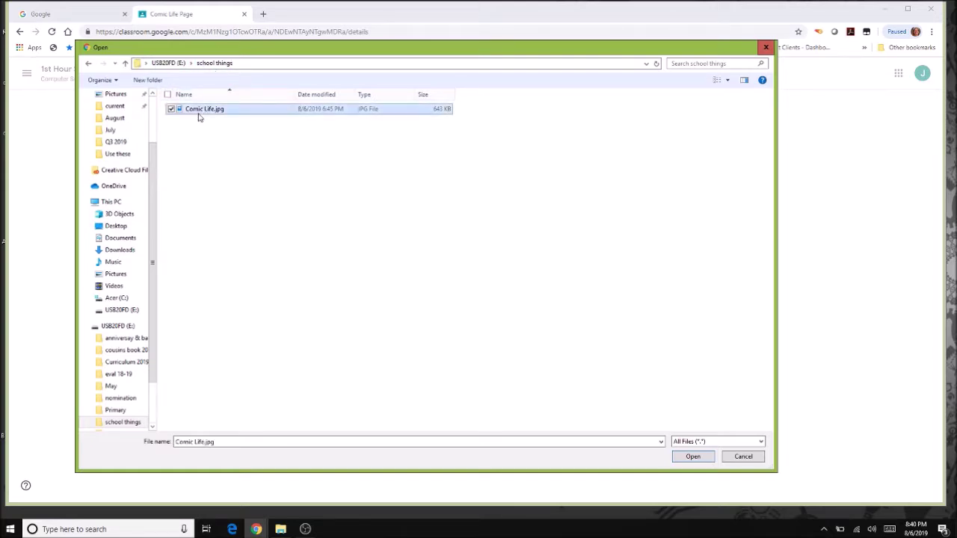
left_click(694, 457)
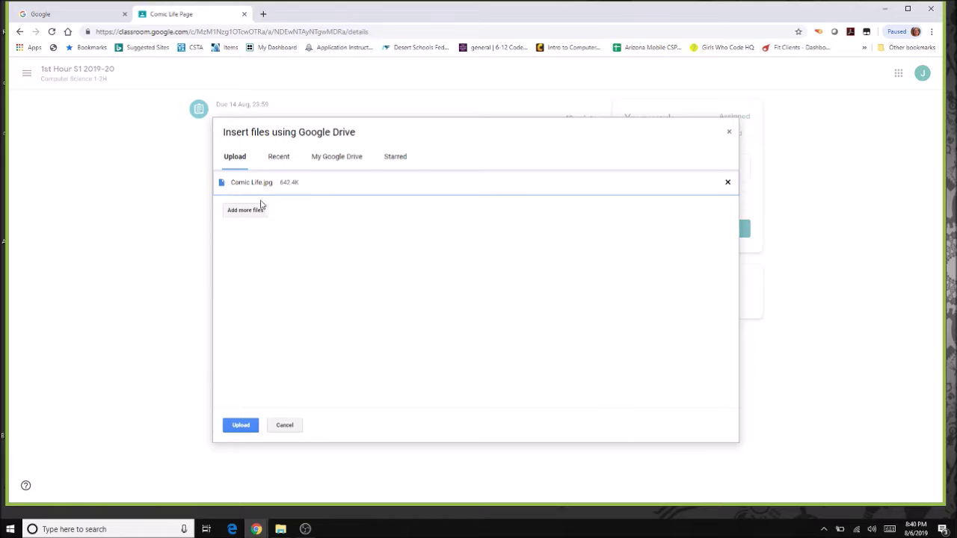
left_click(241, 425)
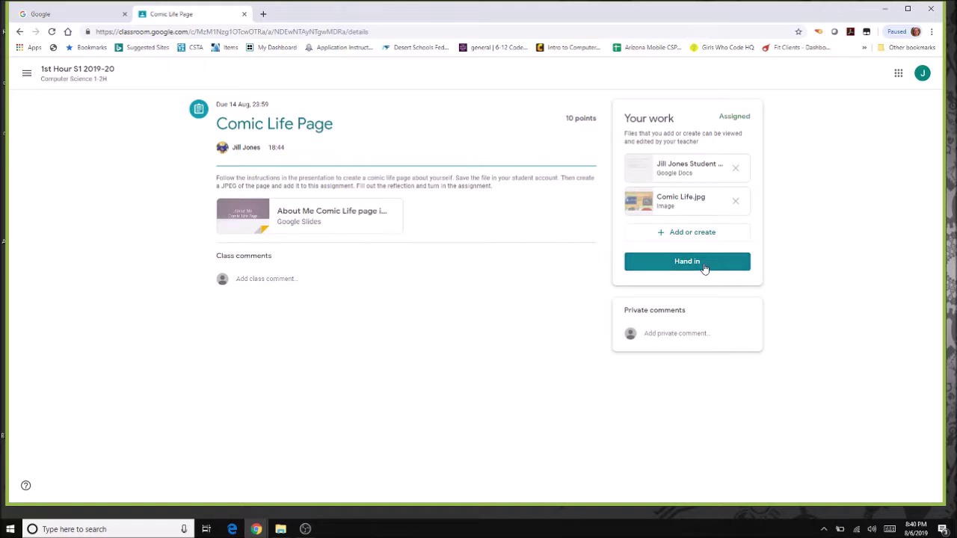
Check the attached doc, then hand in Comic Life Page with both attachments.
left_click(699, 169)
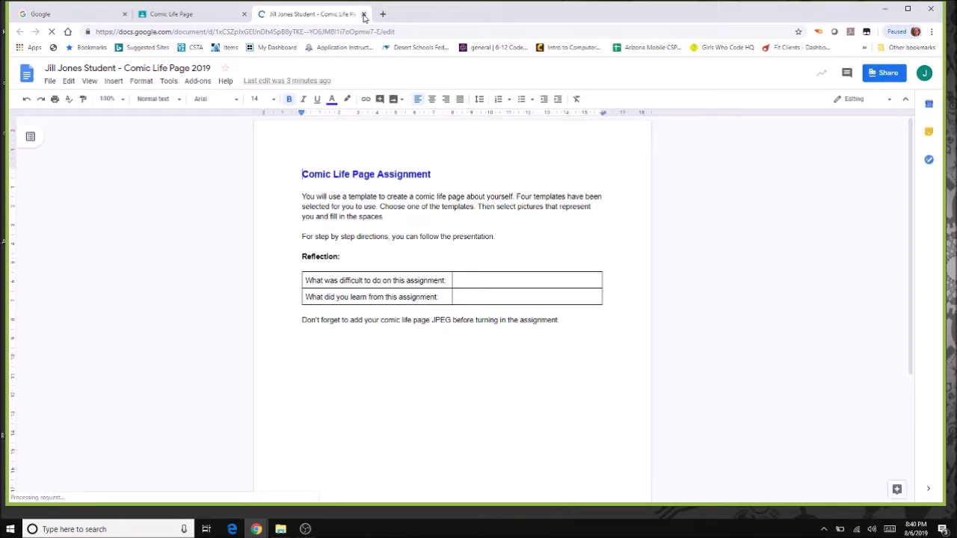
left_click(364, 14)
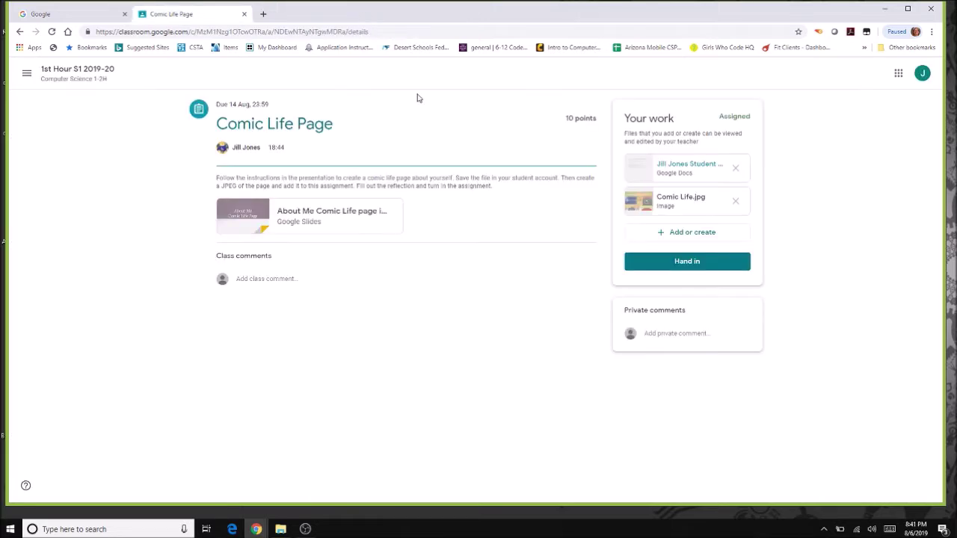
left_click(686, 262)
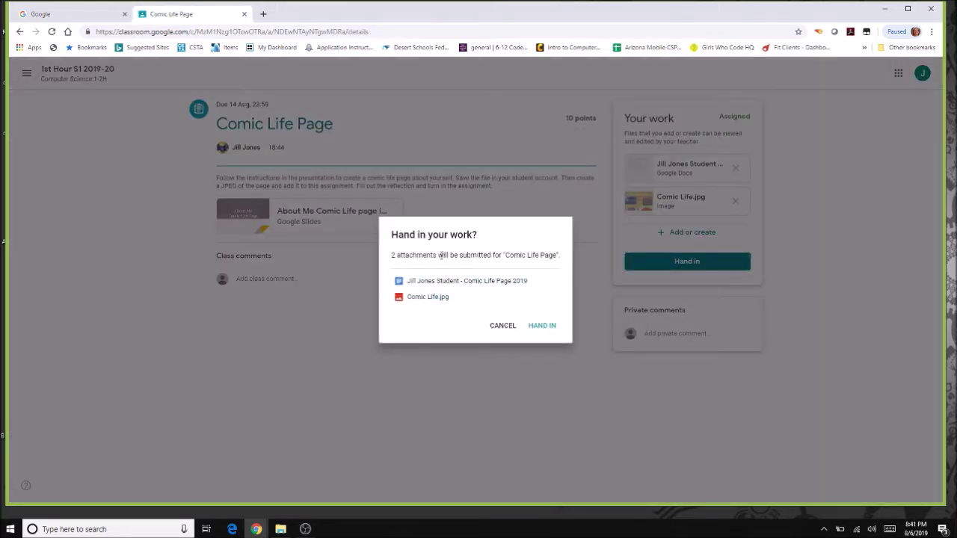
left_click(549, 331)
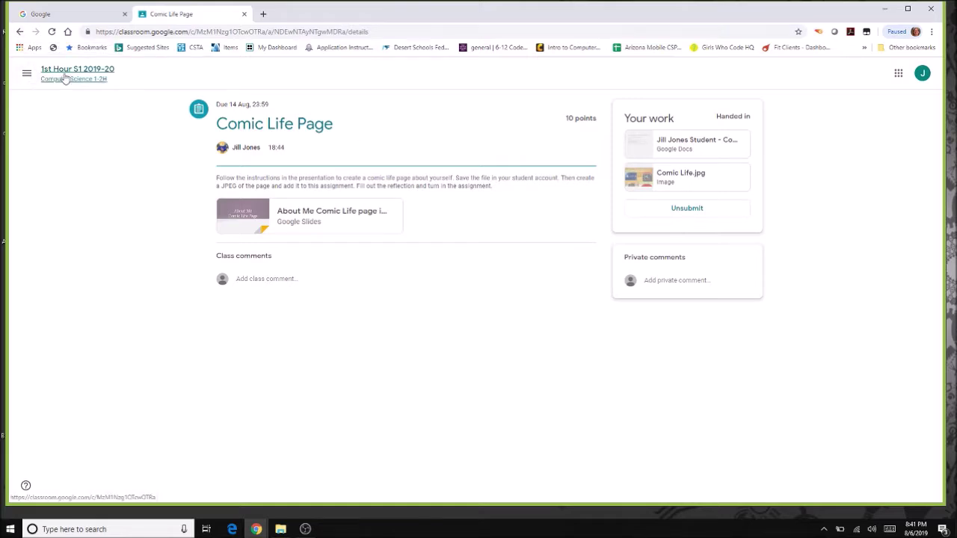
Back on Classwork, show all topics and review the Comic Life Page assignment details.
left_click(65, 79)
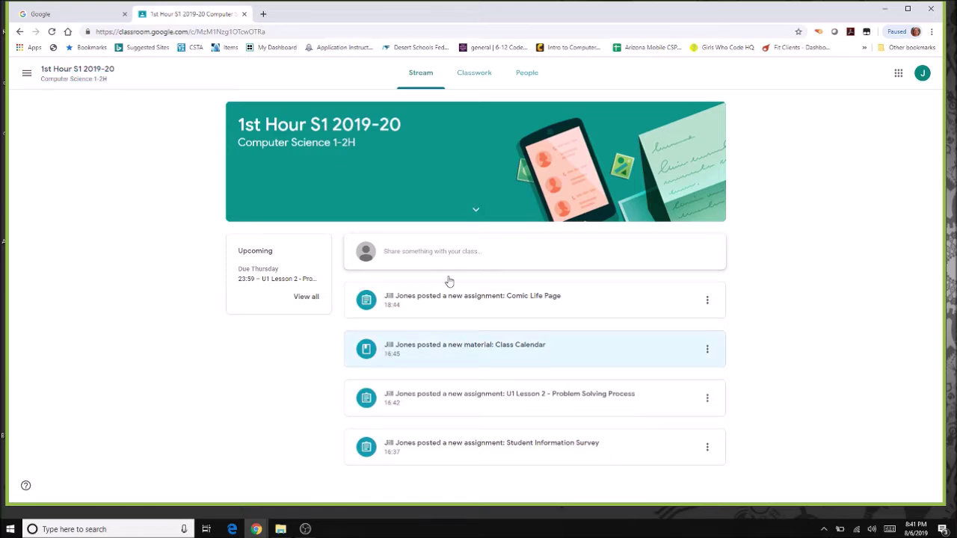
left_click(483, 78)
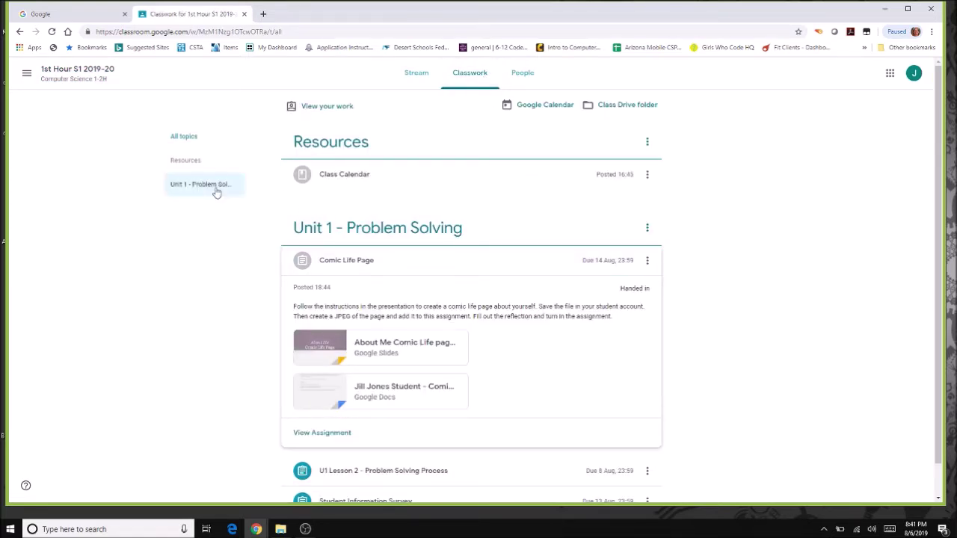
left_click(192, 135)
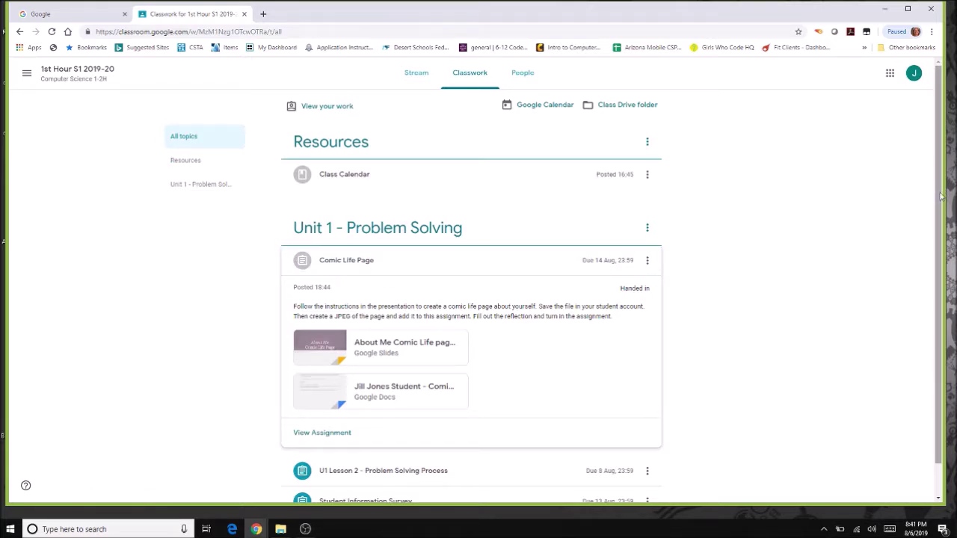
scroll(915, 252, "down", 2)
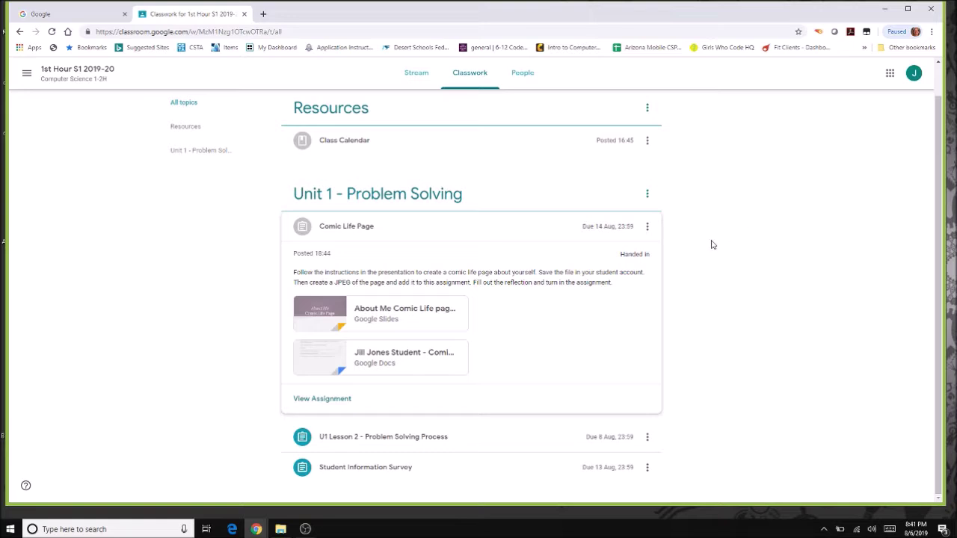
left_click(323, 400)
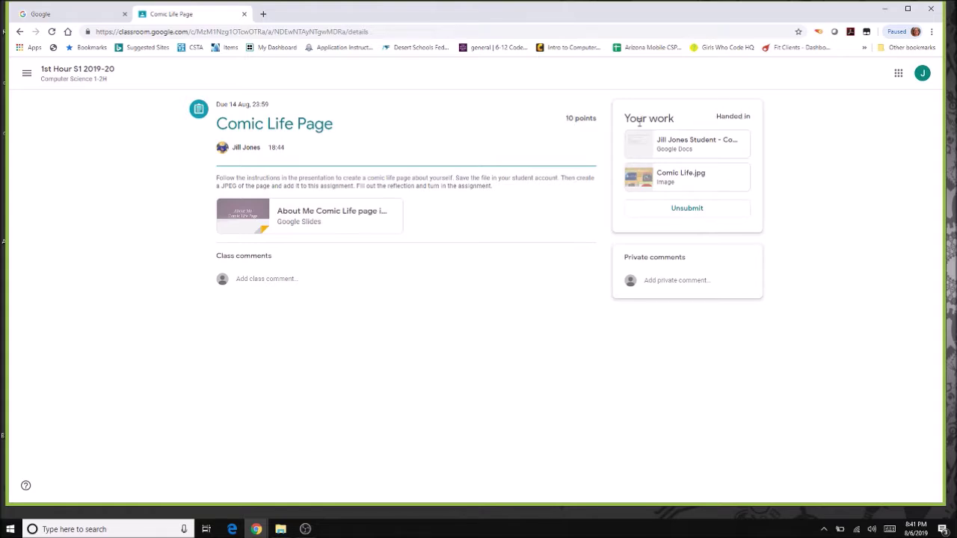
Return to Classwork and expand U1 Lesson 2 - Problem Solving Process.
left_click(66, 72)
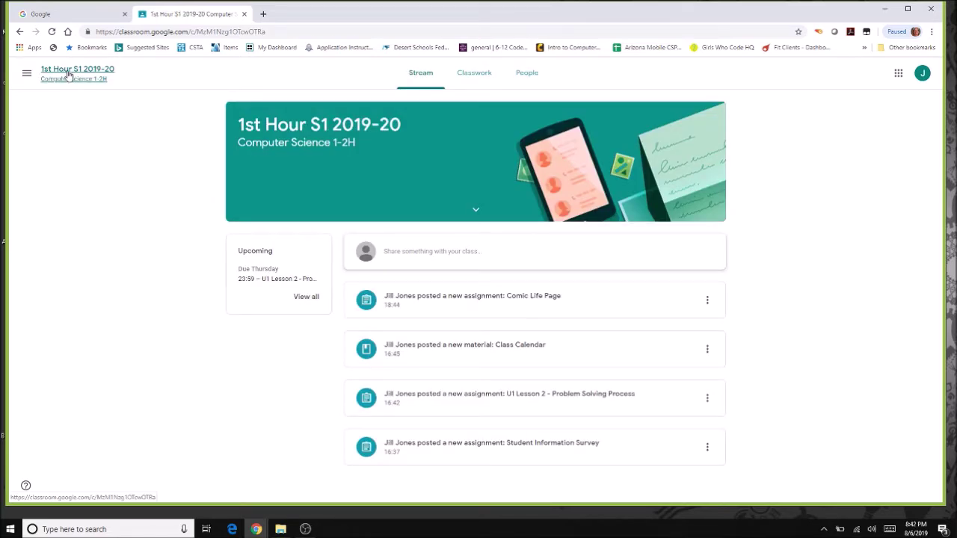
left_click(477, 73)
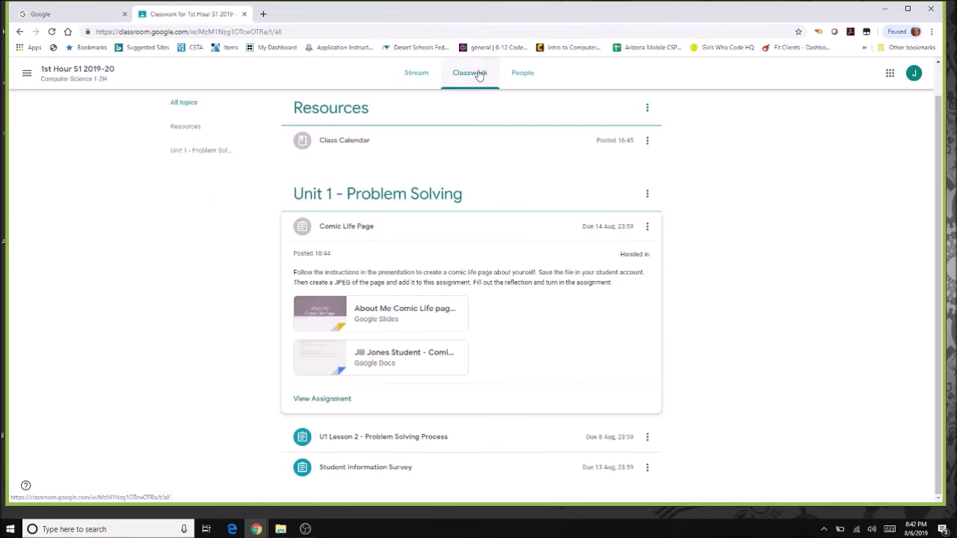
left_click(417, 446)
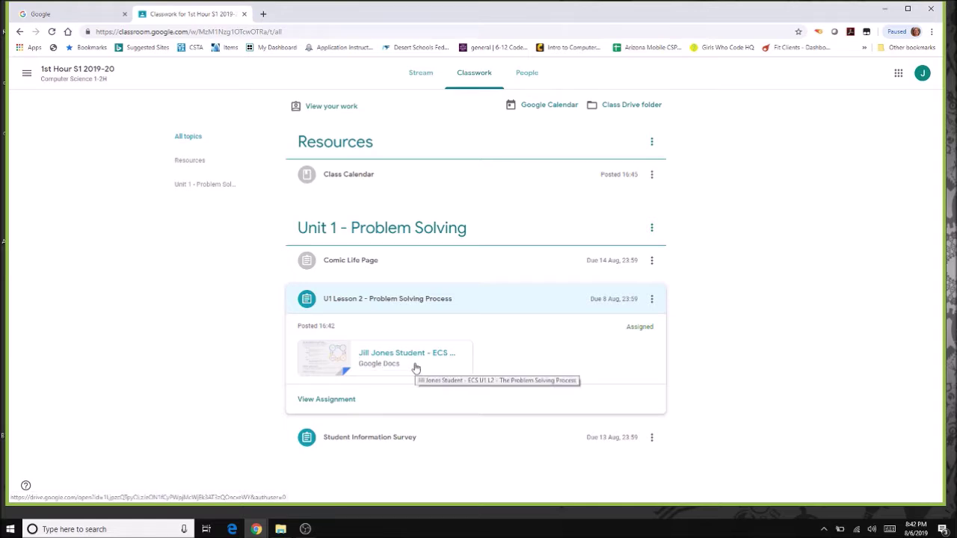
Open the student's ECS U1 L2 - The Problem Solving Process doc from U1 Lesson 2.
left_click(331, 399)
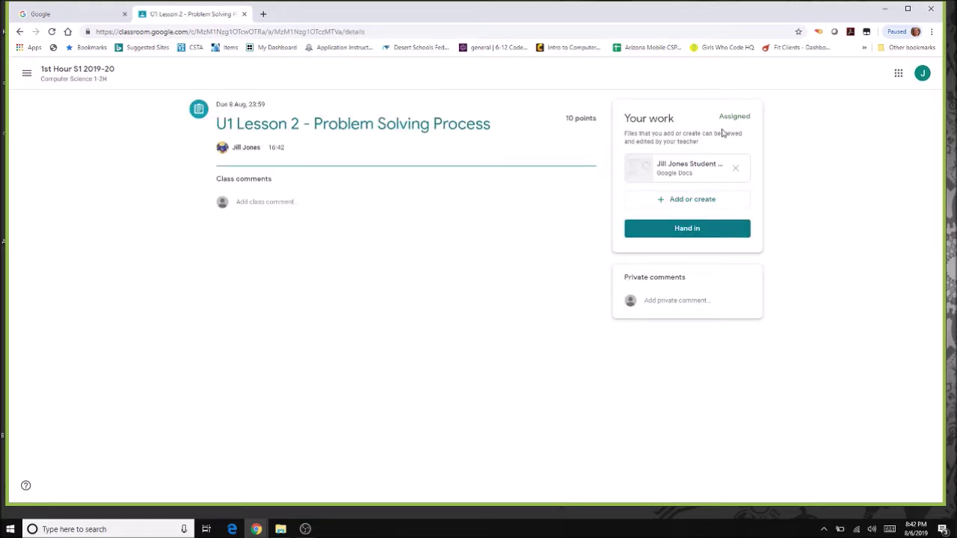
left_click(671, 172)
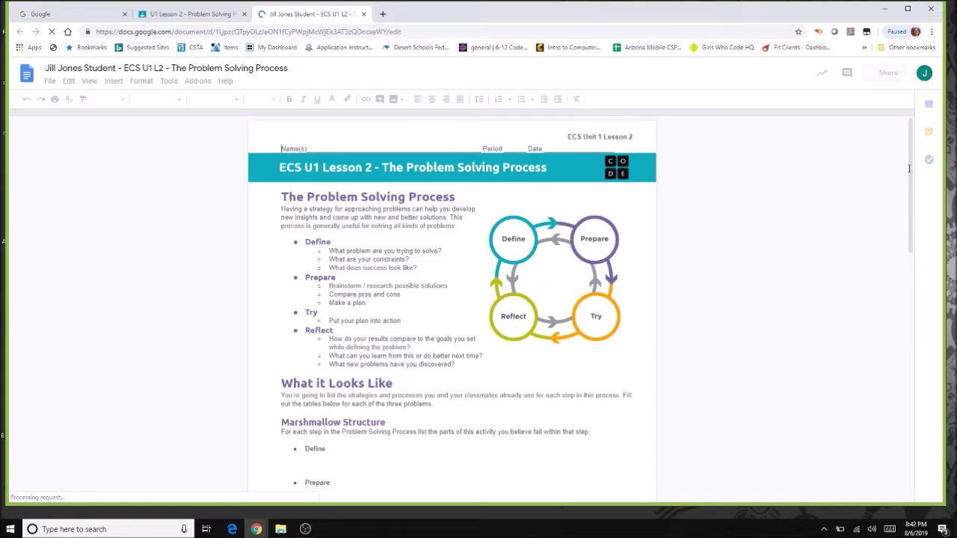
In the Problem Solving Process doc, place the cursor under Define and turn the doc in to Classroom.
left_click_drag(910, 169, 909, 235)
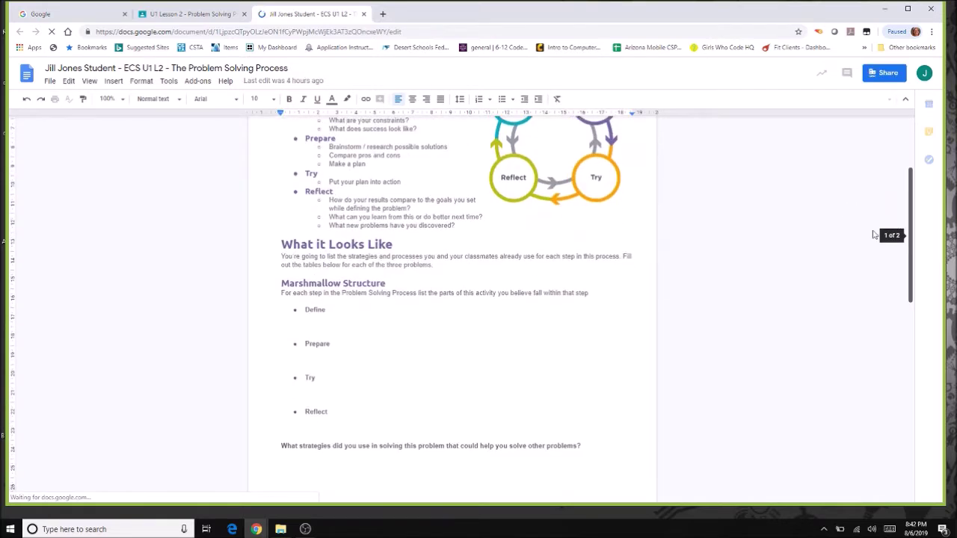
left_click(380, 326)
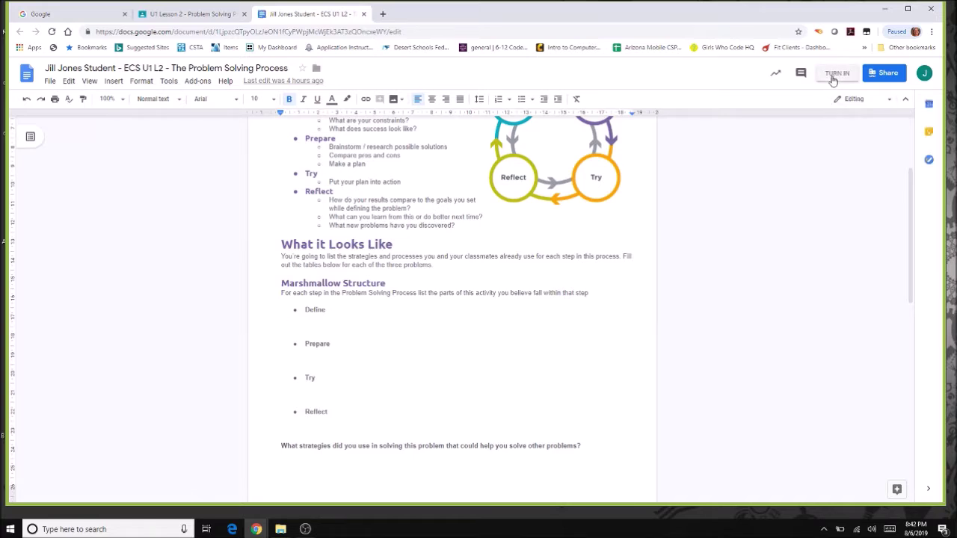
left_click(836, 73)
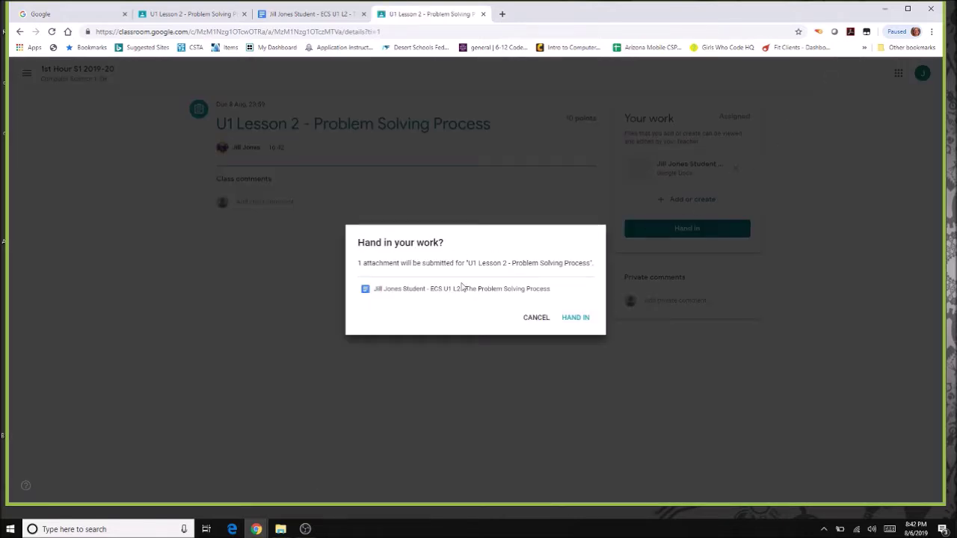
Hand in the U1 Lesson 2 doc, then unsubmit it so its status reads Assigned.
left_click(589, 321)
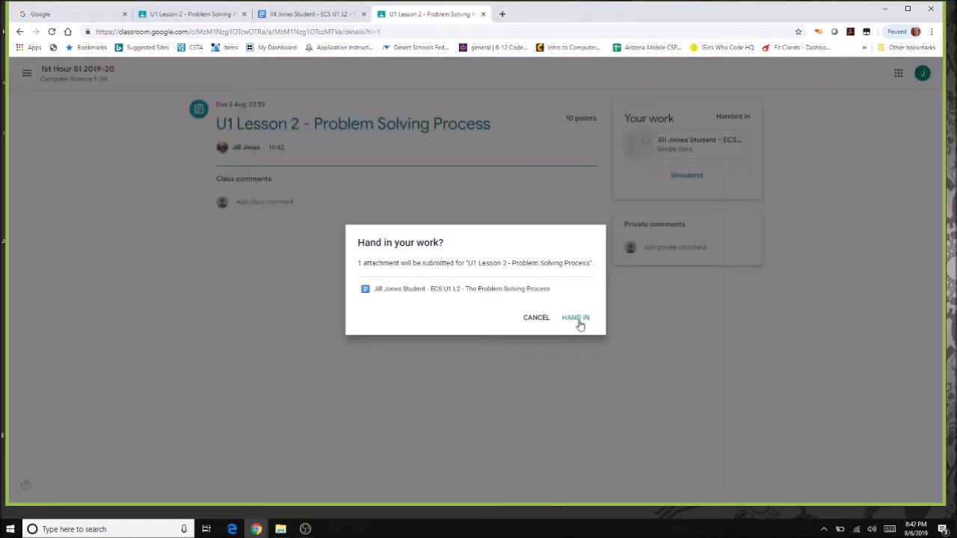
left_click(581, 322)
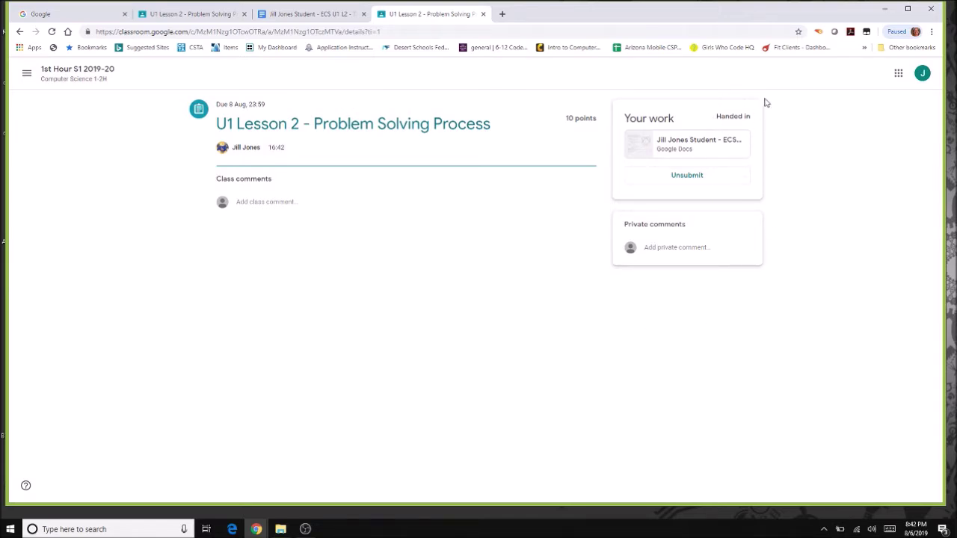
left_click(689, 178)
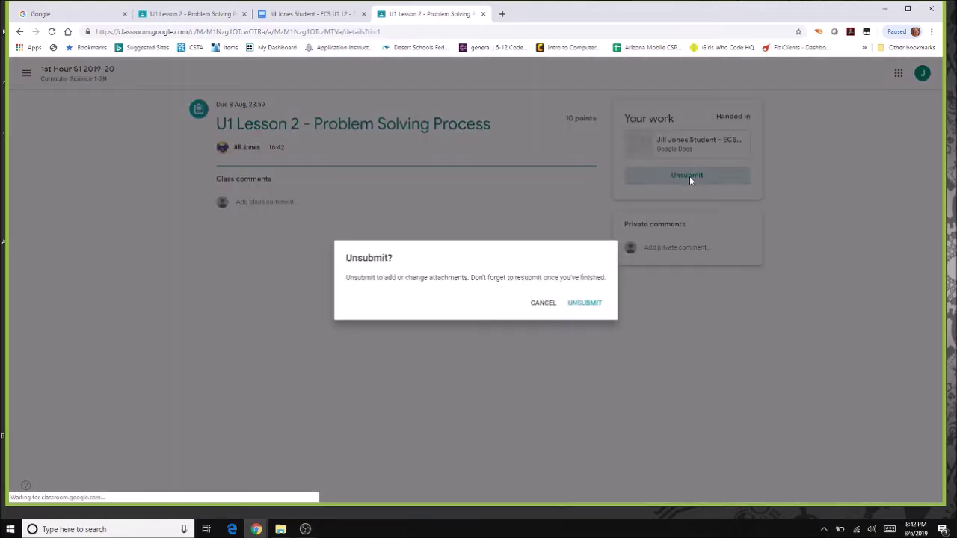
left_click(591, 304)
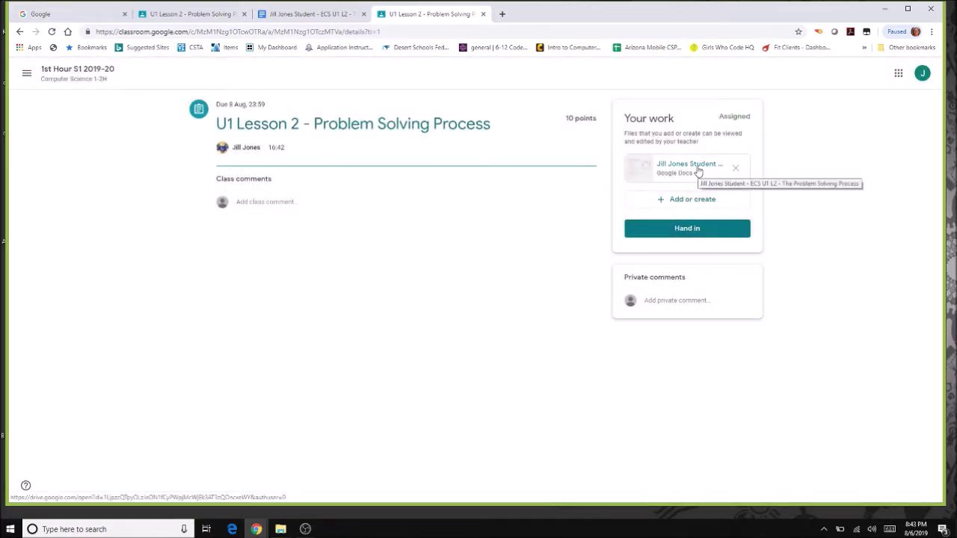
Resubmit the U1 Lesson 2 work and return to the class Stream.
left_click(695, 228)
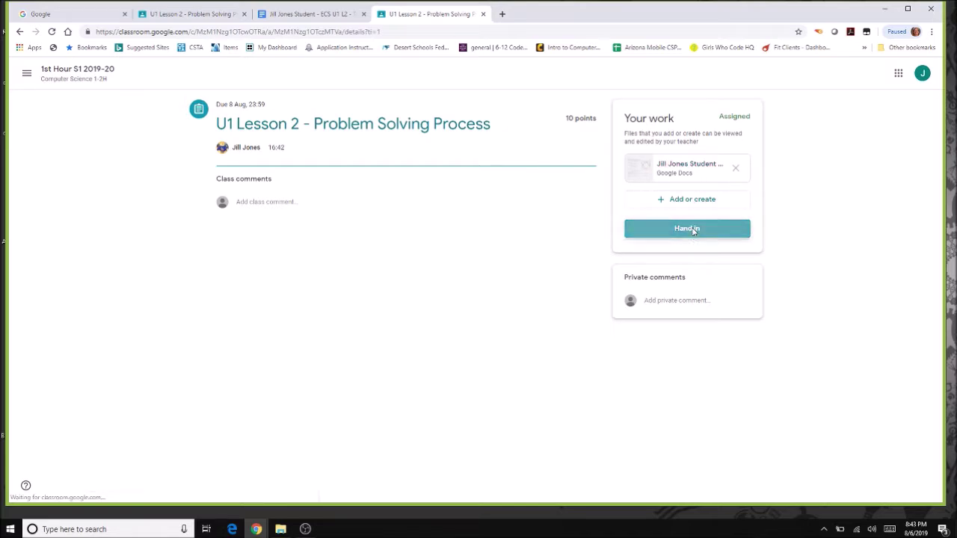
left_click(577, 320)
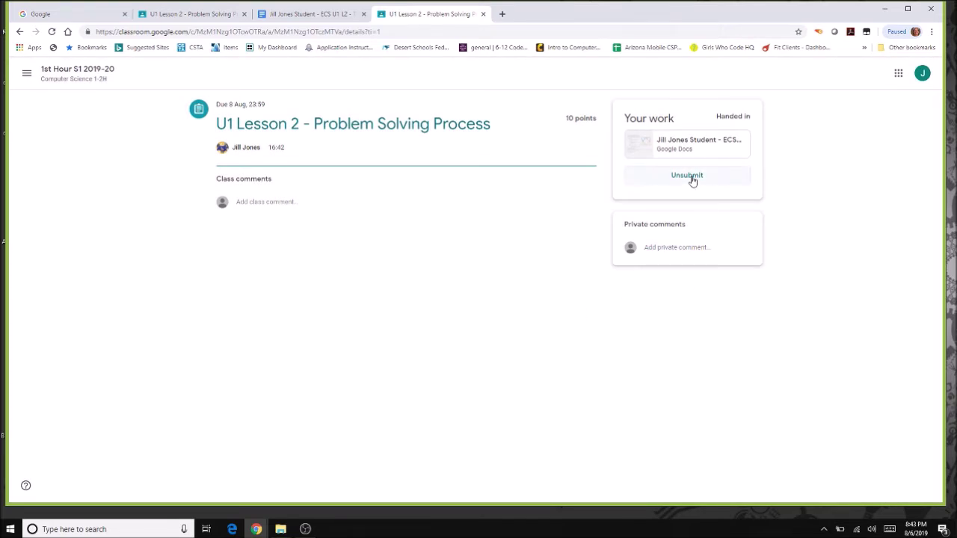
left_click(66, 70)
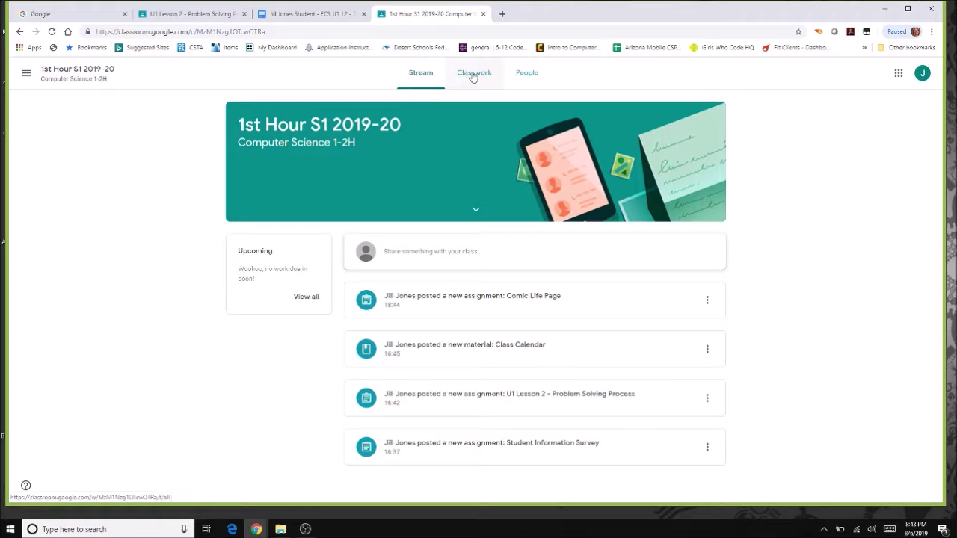
From Classwork, open the Student Information Survey assignment details and dismiss the mark-as-done tip.
left_click(473, 72)
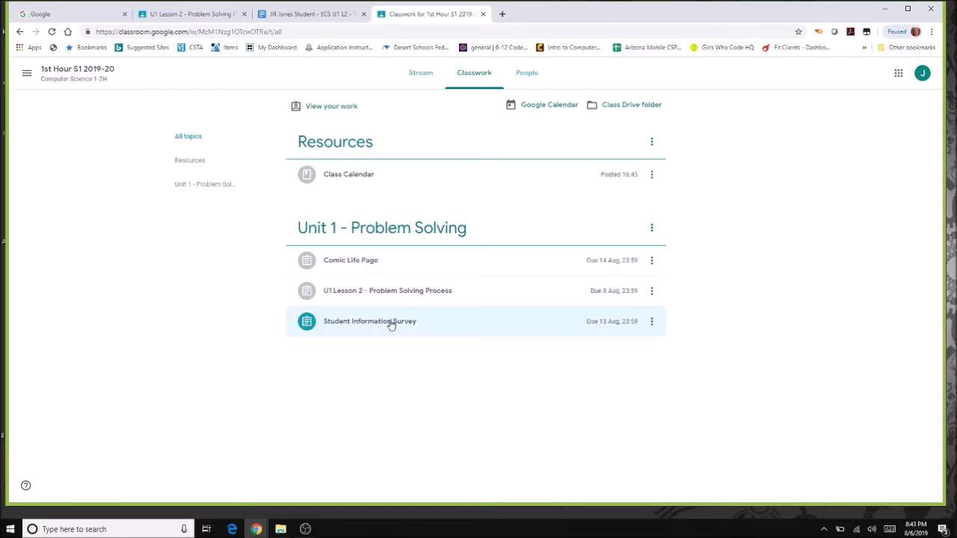
left_click(391, 323)
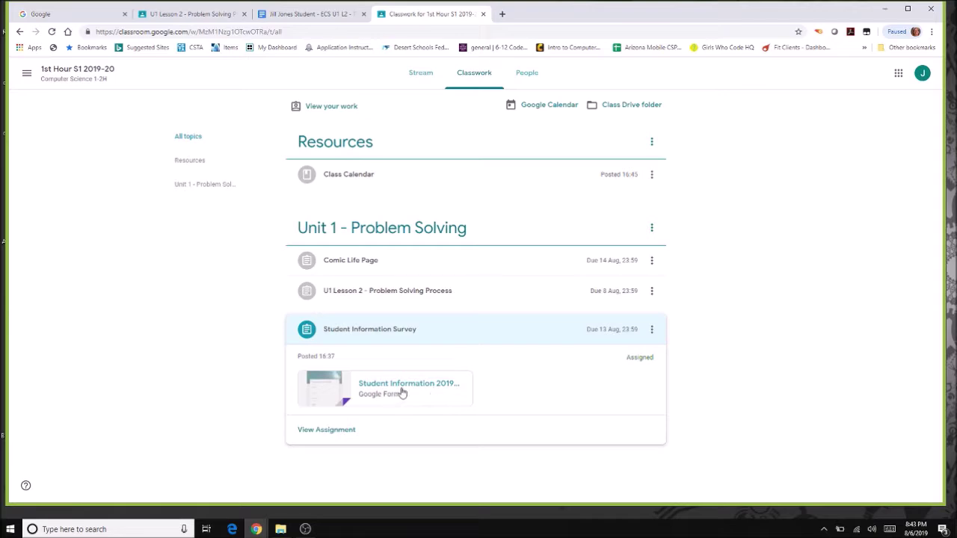
left_click(331, 432)
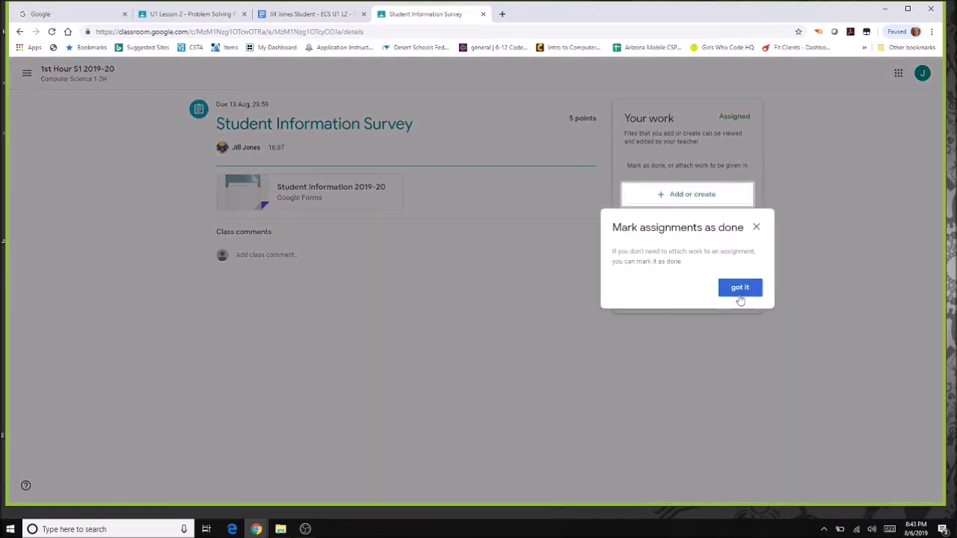
left_click(740, 294)
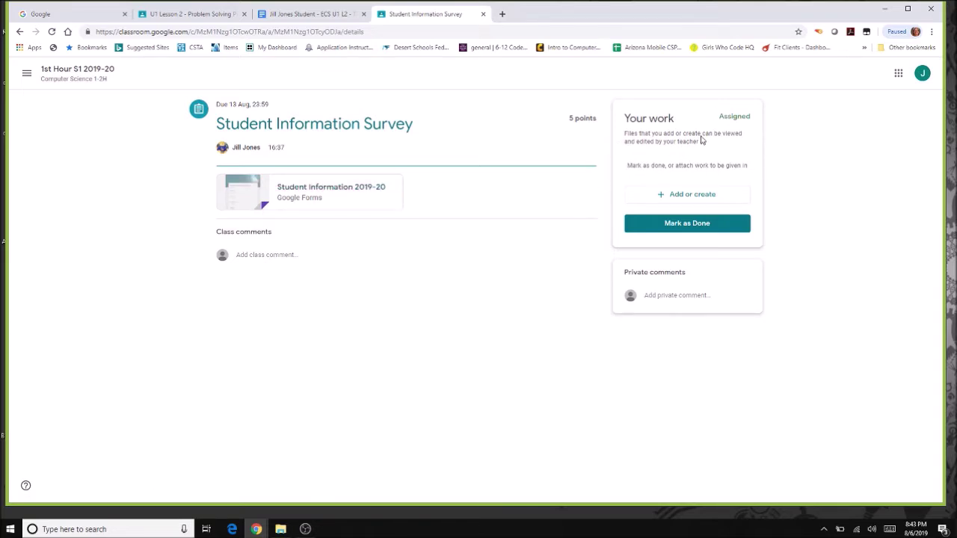
Open the Student Information 2019-20 form and start on the First Name answer.
left_click(292, 194)
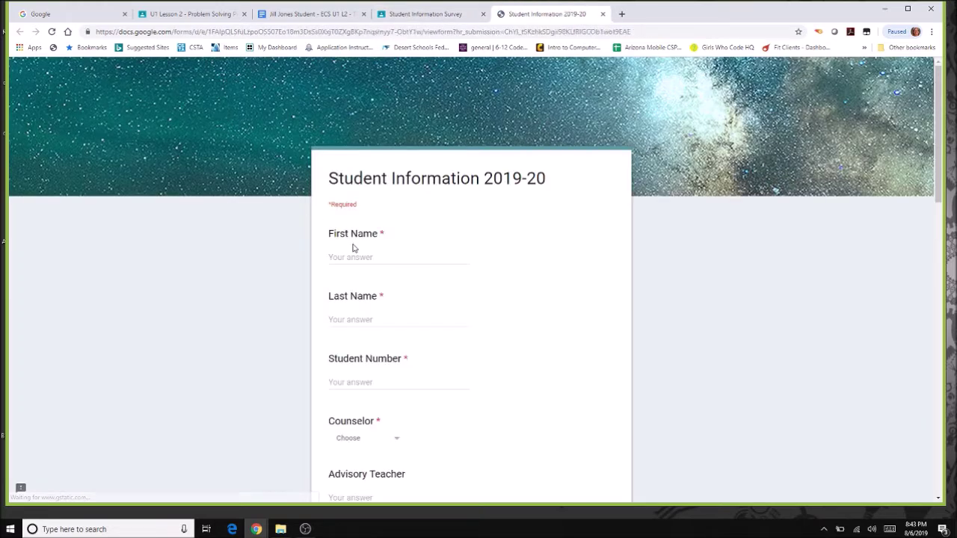
left_click(365, 257)
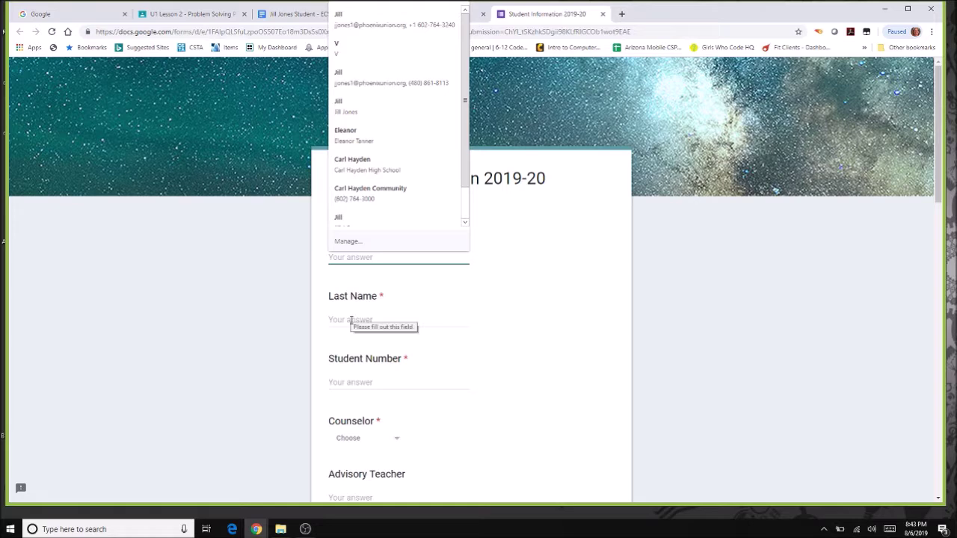
left_click(697, 242)
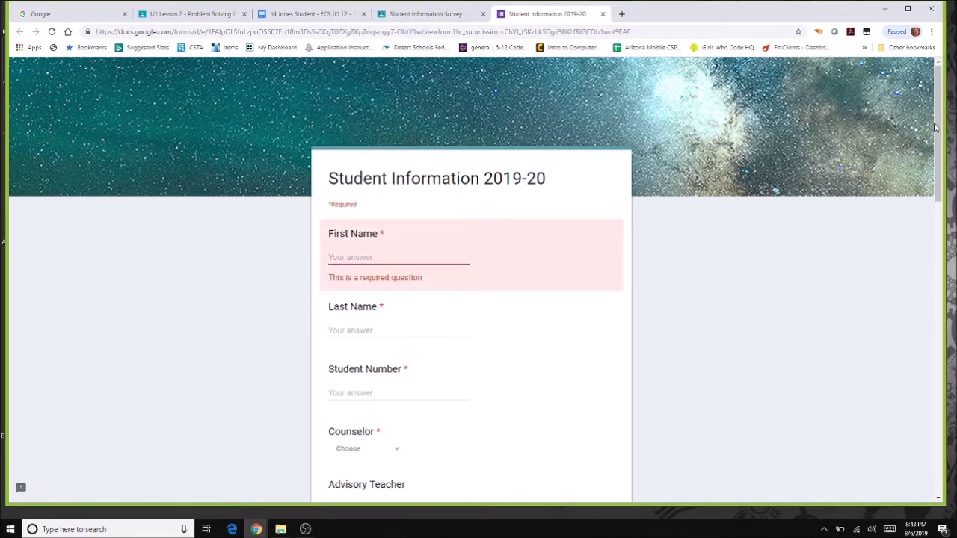
scroll(890, 430, "down", 15)
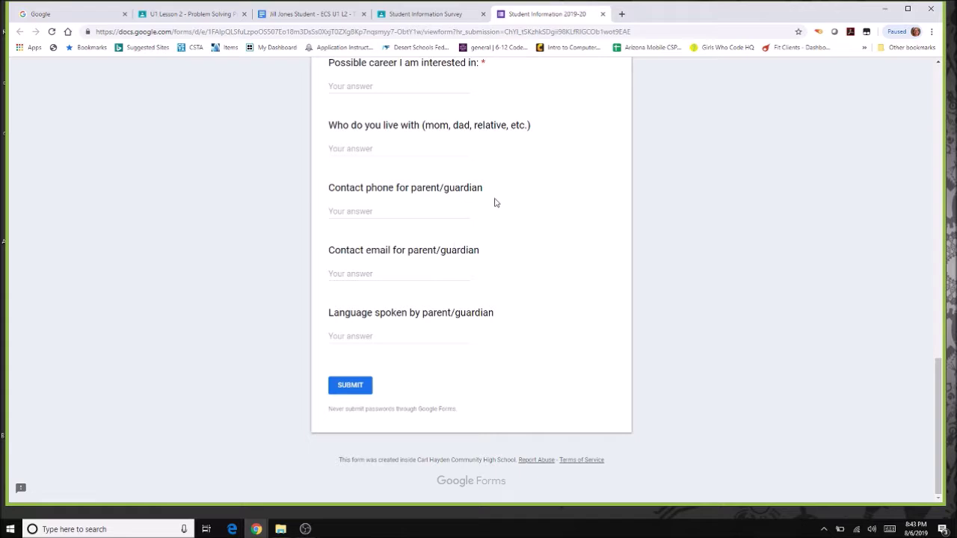
Close the form without saving and go to the 1st Hour S1 2019-20 Classwork list.
left_click(602, 15)
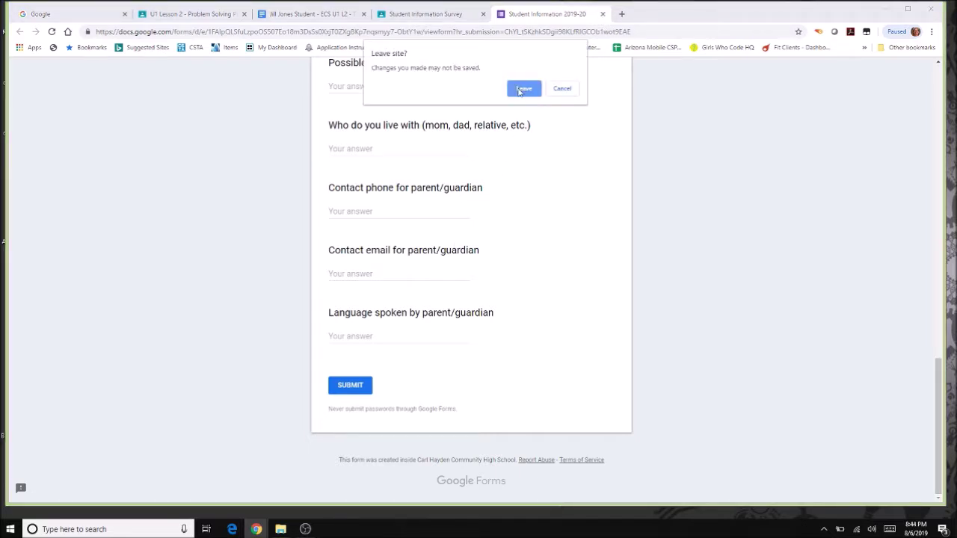
left_click(519, 90)
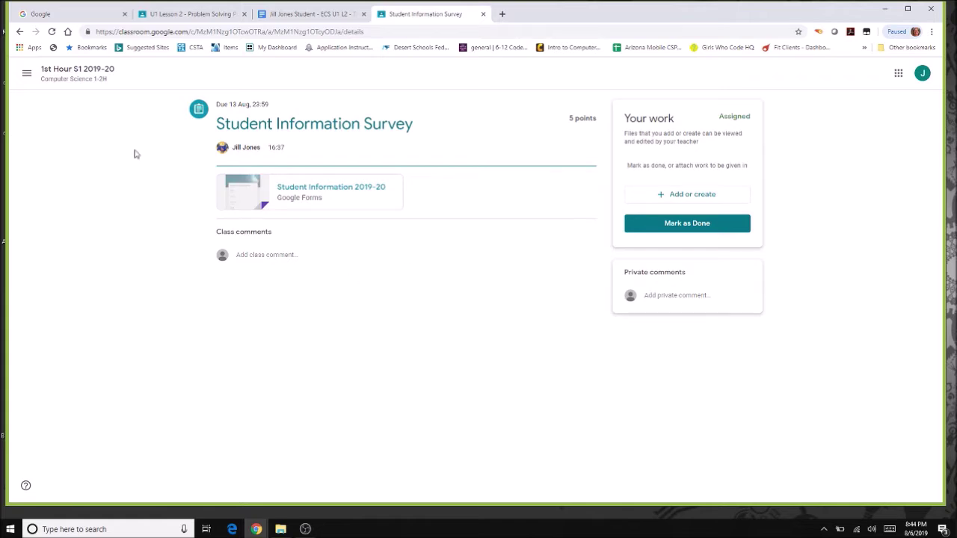
left_click(50, 81)
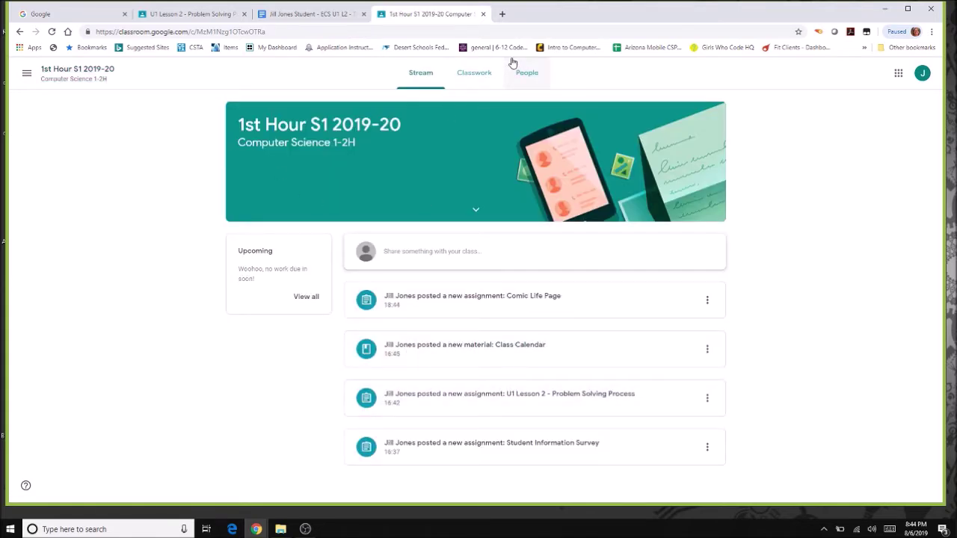
left_click(481, 76)
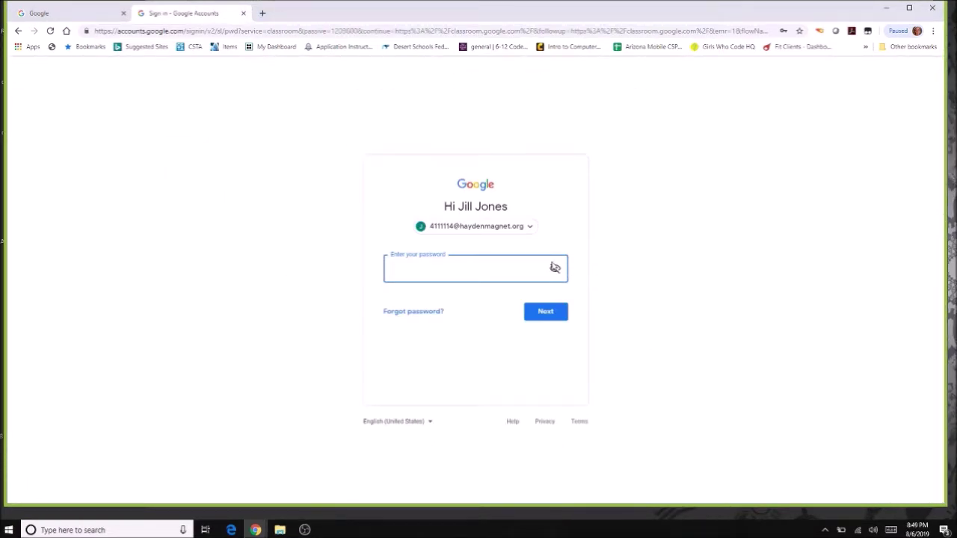
Sign back in with the student password and open the 1st Hour S1 2019-20 Classwork list.
key("Return")
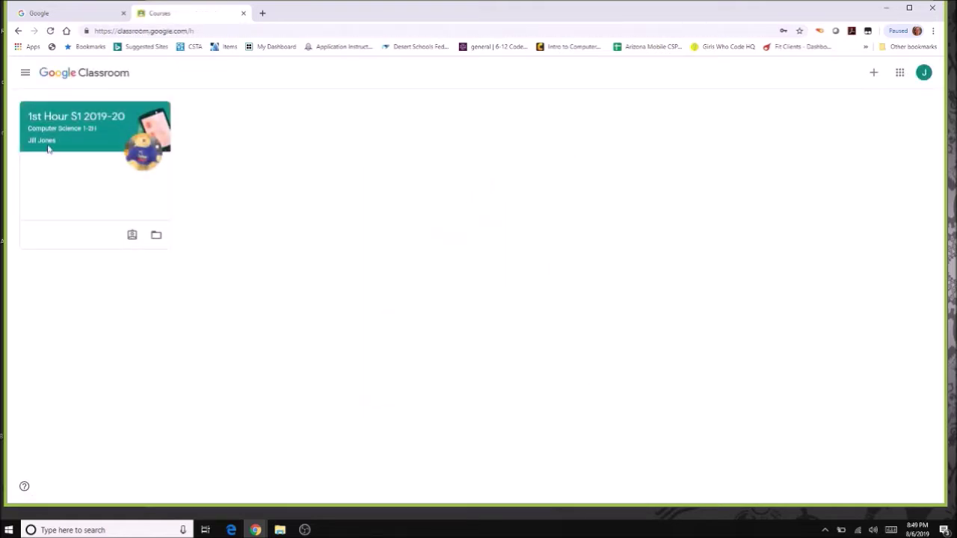
left_click(62, 119)
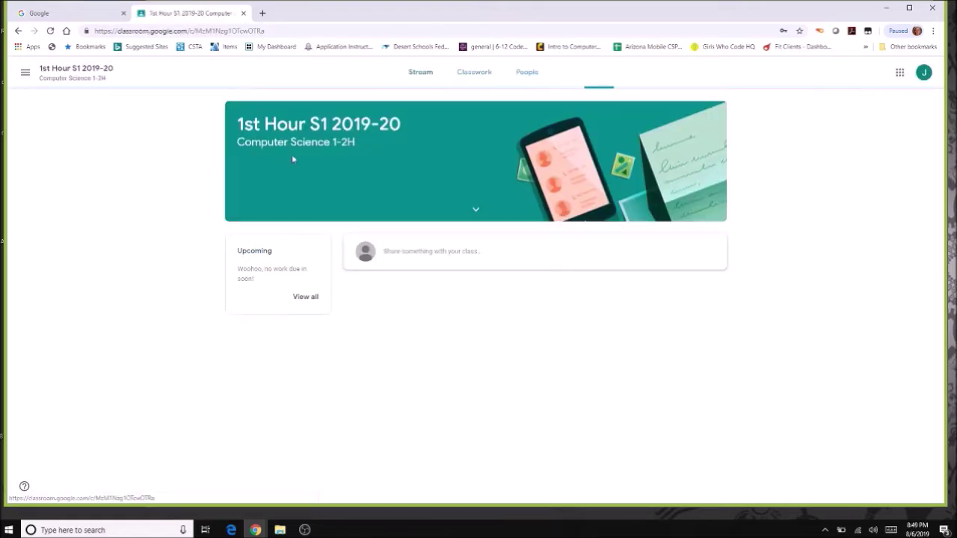
left_click(482, 77)
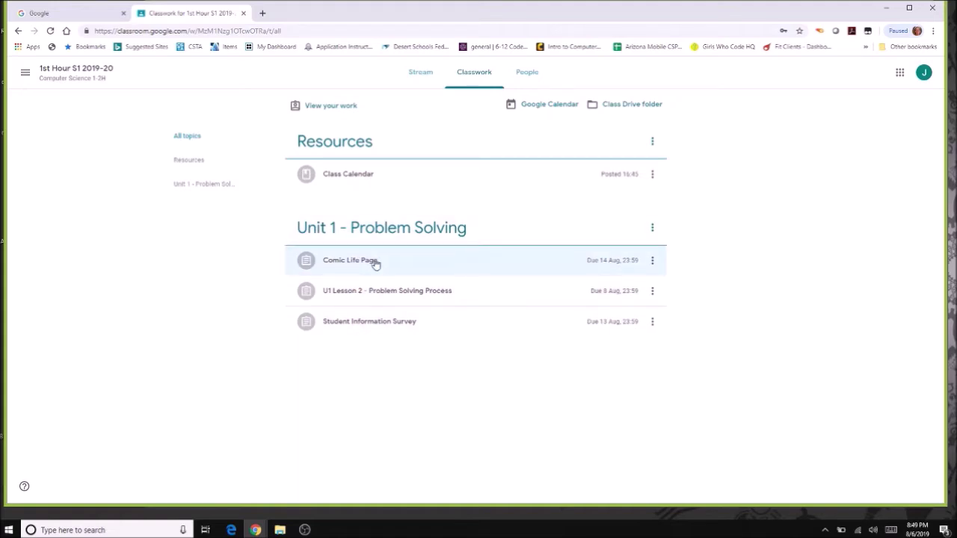
Review the Comic Life Page assignment, graded 10/10 with a private comment, then return to Stream.
left_click(368, 267)
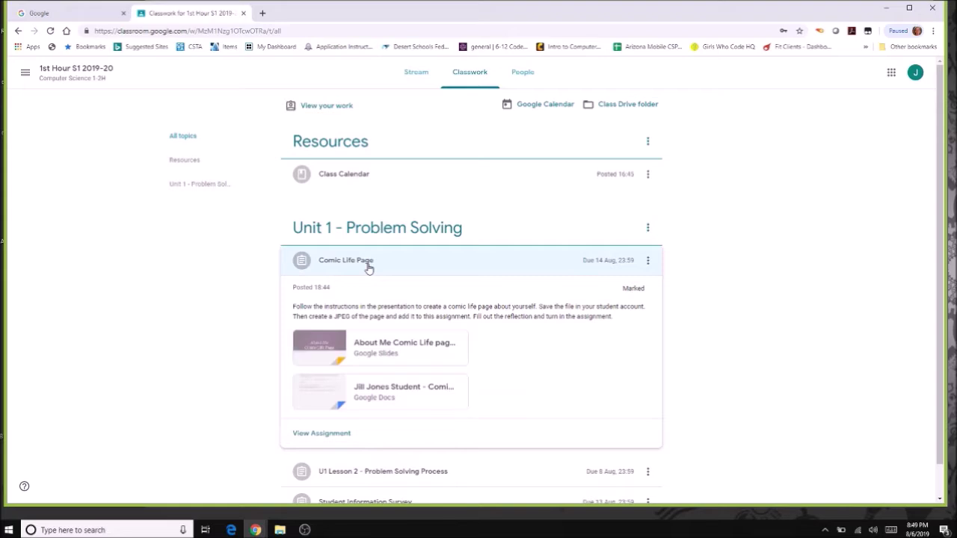
left_click(319, 436)
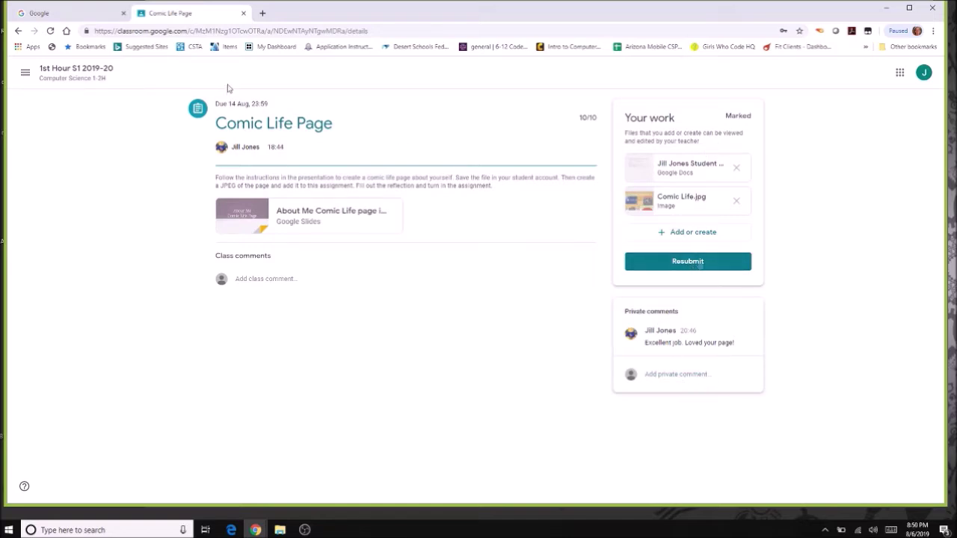
left_click(87, 78)
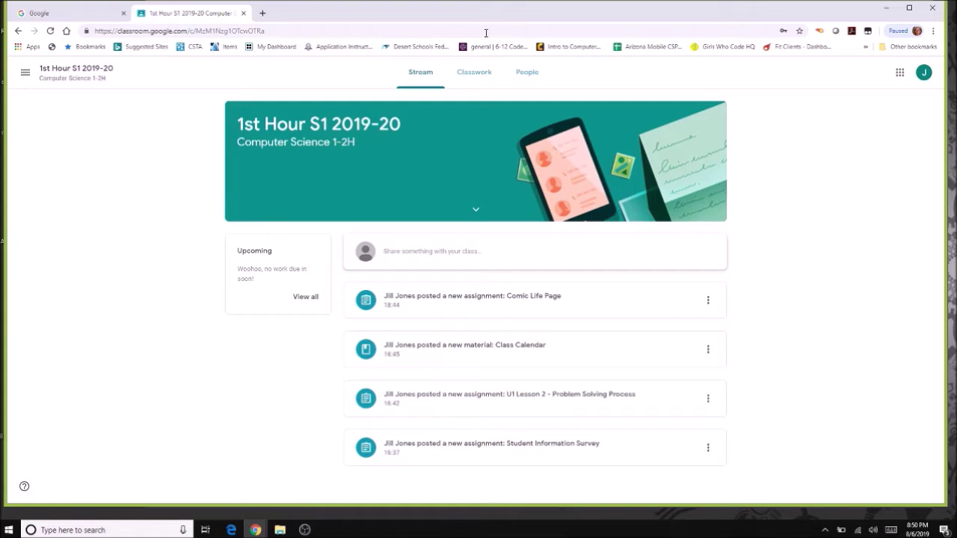
From Classwork, open the U1 Lesson 2 assignment and its attached Problem Solving Process doc.
left_click(484, 74)
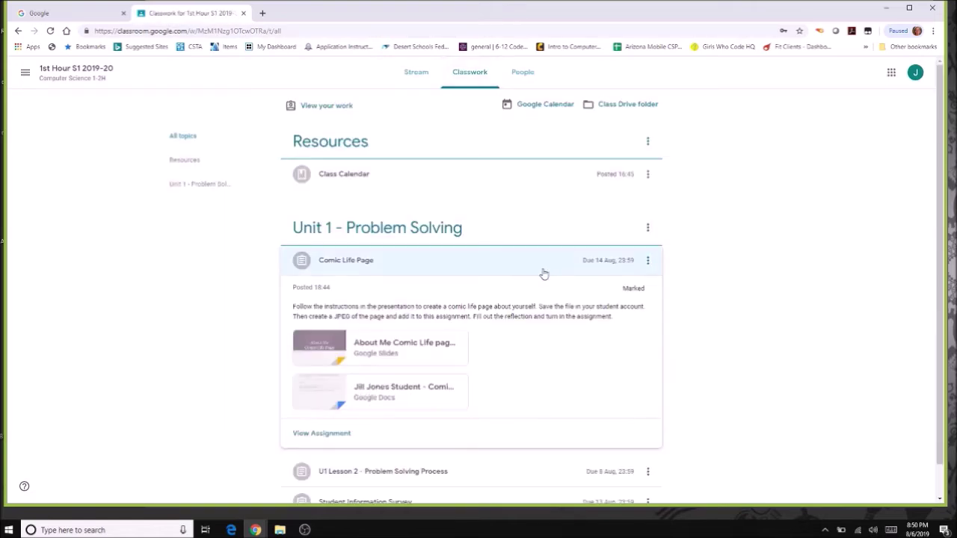
scroll(927, 150, "down", 1)
left_click(432, 445)
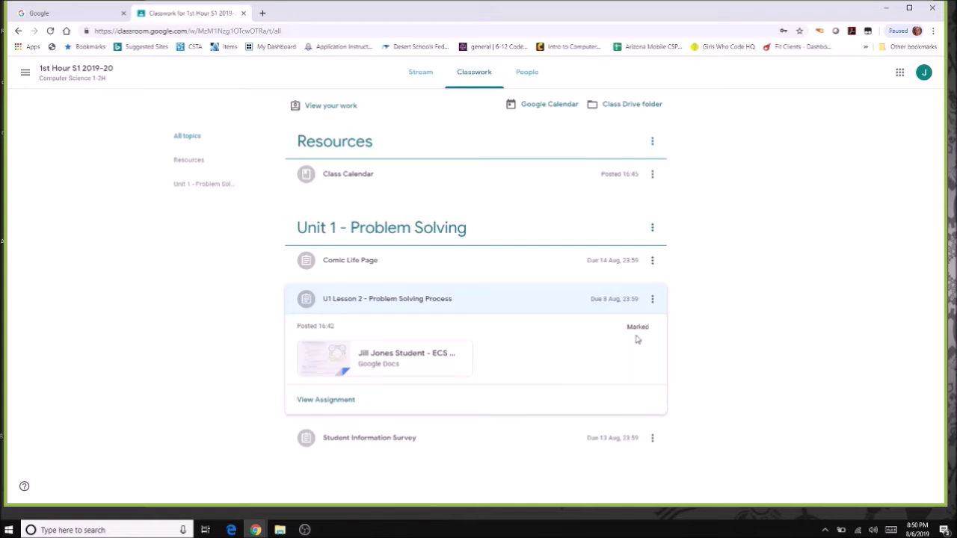
left_click(323, 402)
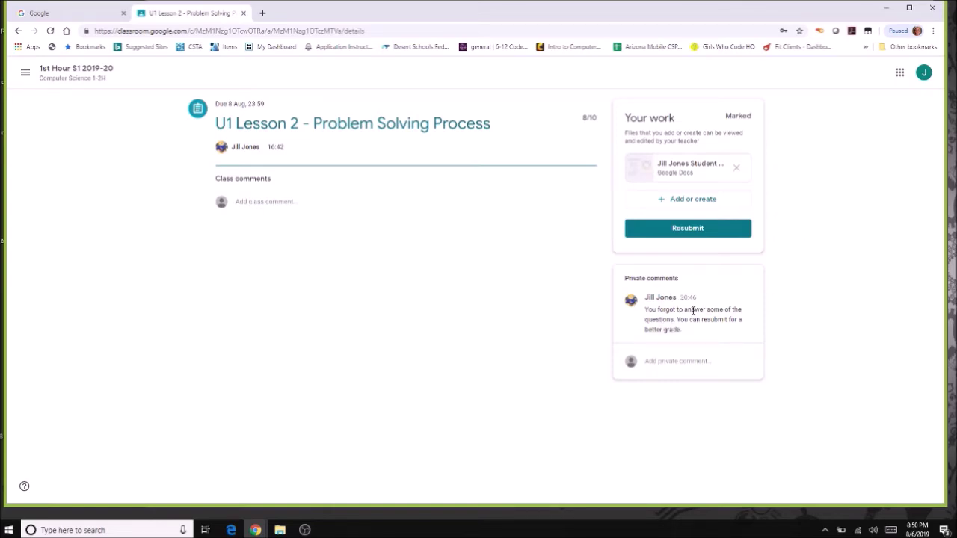
left_click(666, 174)
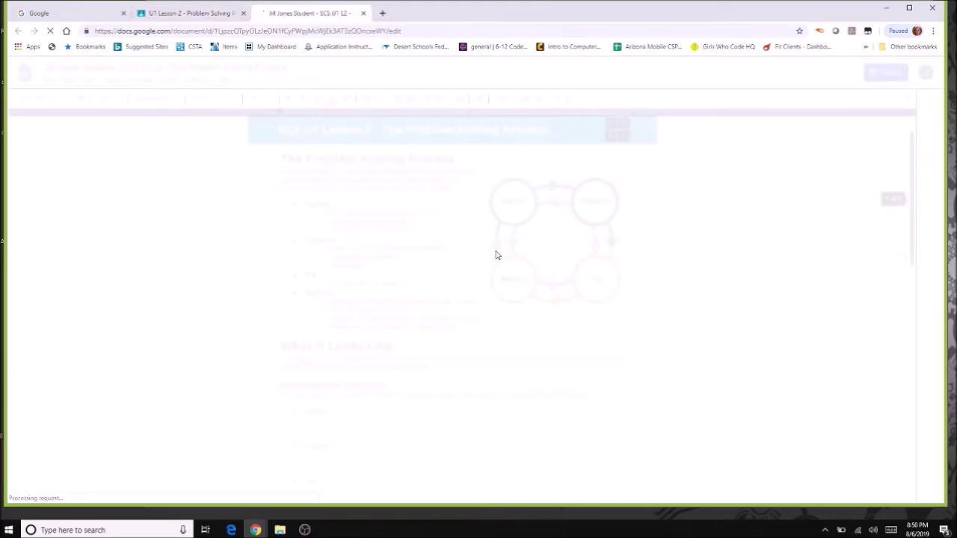
Turn in the Problem Solving Process doc again and return to the class Stream.
scroll(451, 306, "down", 5)
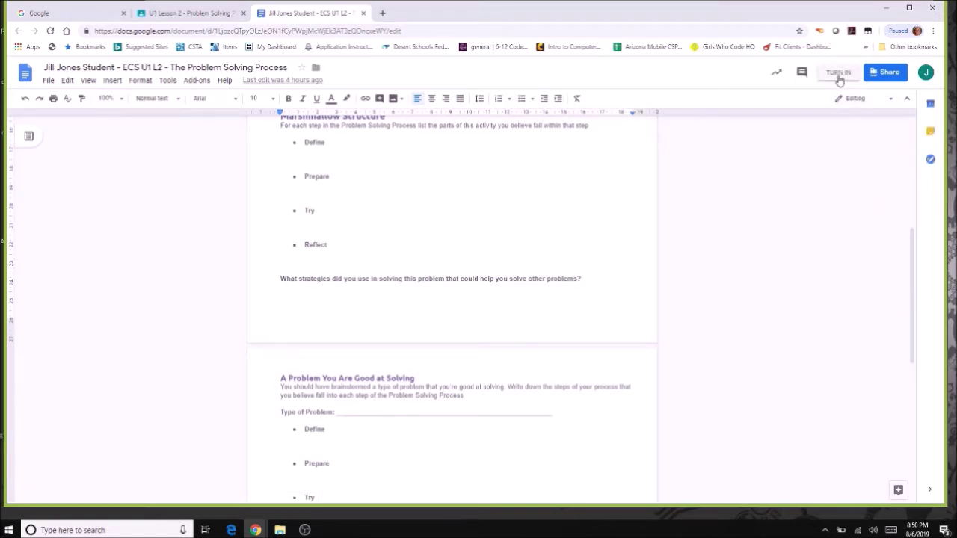
left_click(838, 72)
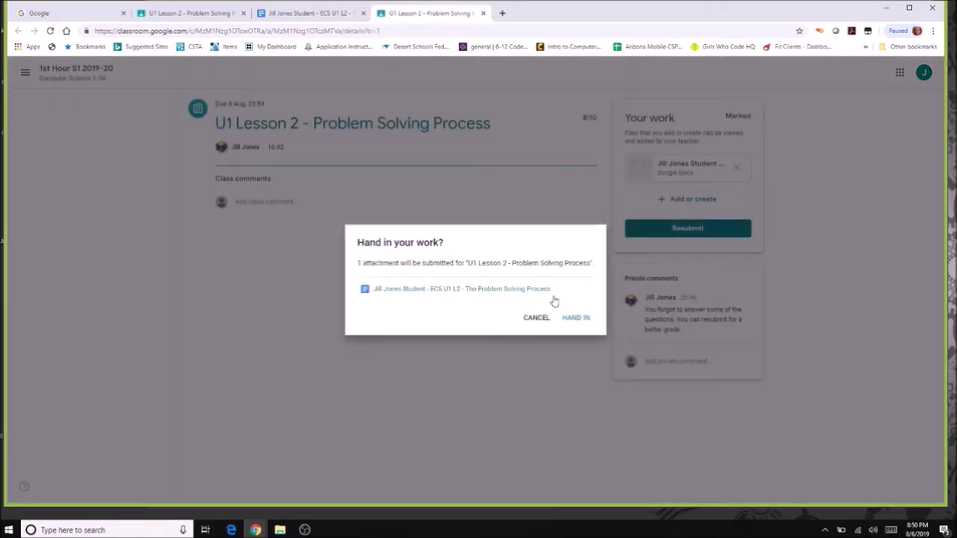
left_click(578, 319)
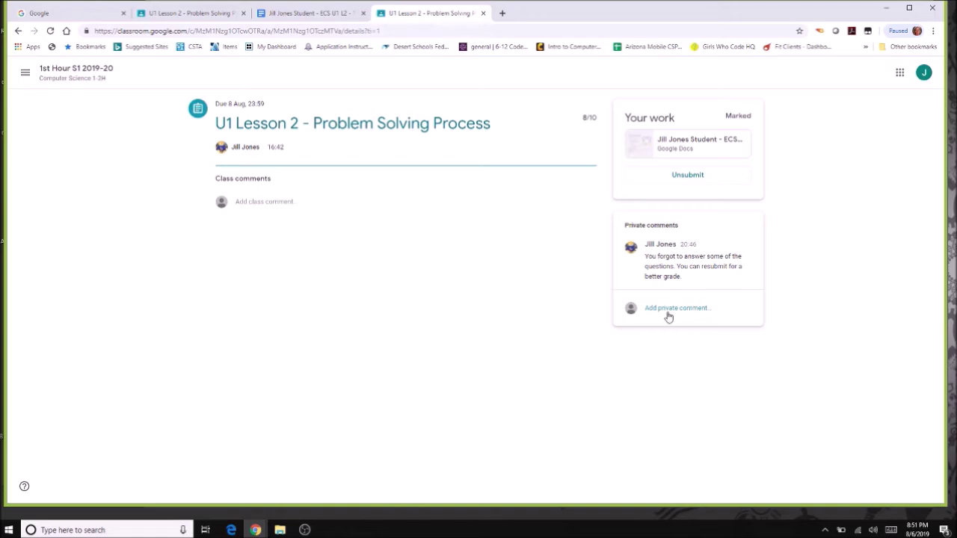
left_click(45, 69)
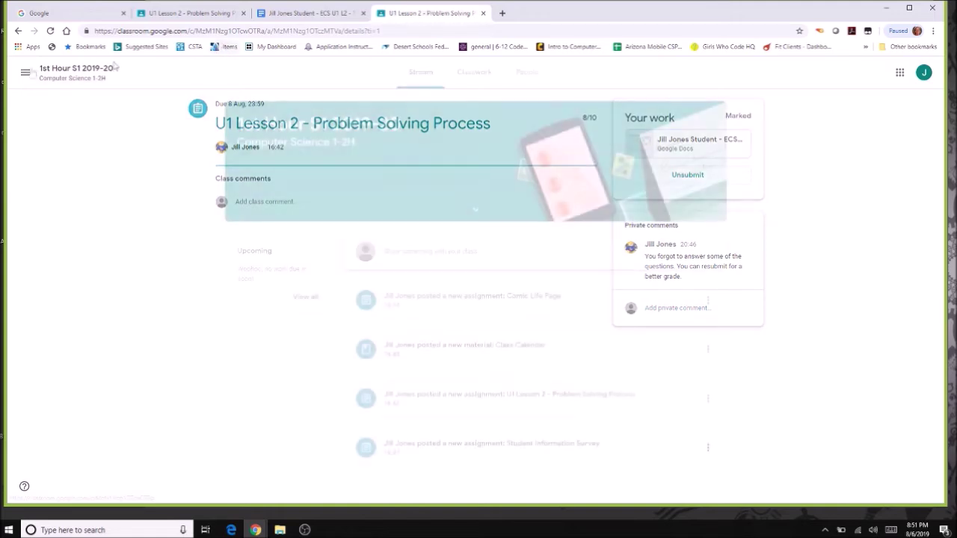
Go to the Classes page and open Your work for 1st Hour S1 2019-20.
left_click(25, 74)
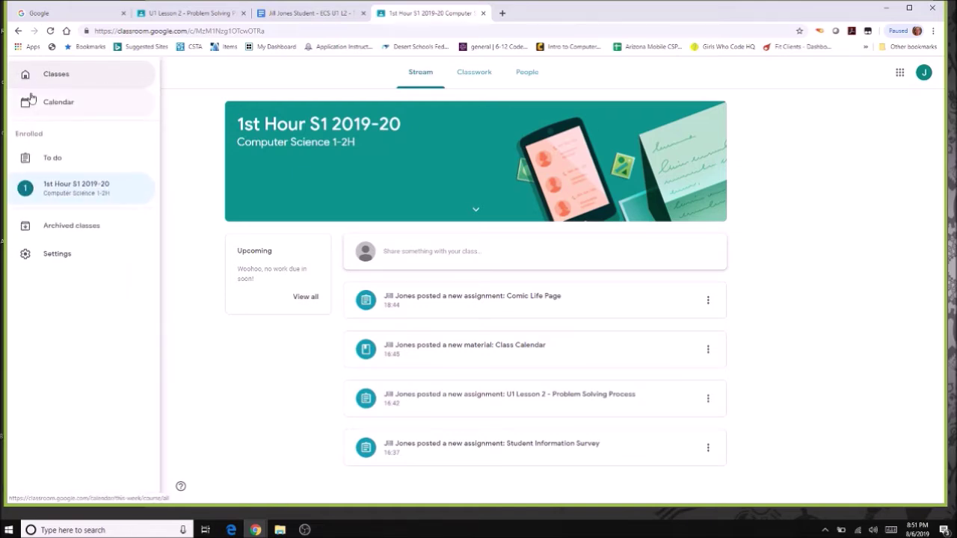
left_click(61, 79)
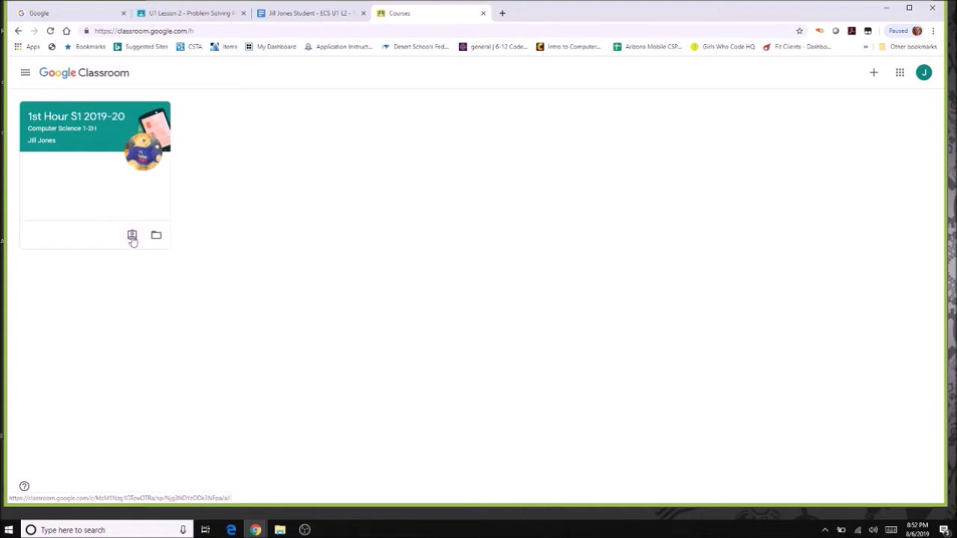
left_click(132, 236)
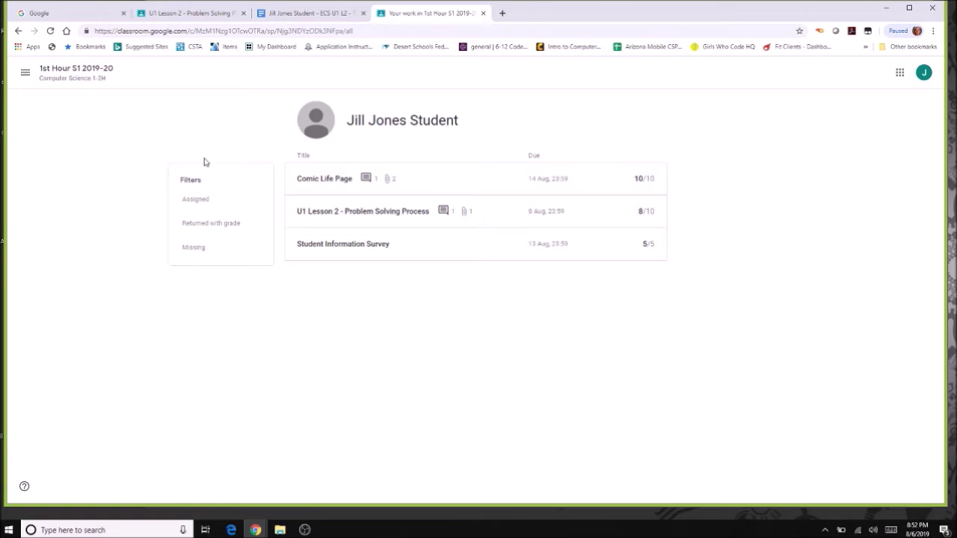
Filter the work list by Assigned, Returned with grade, Missing, then Returned with grade again.
left_click(192, 201)
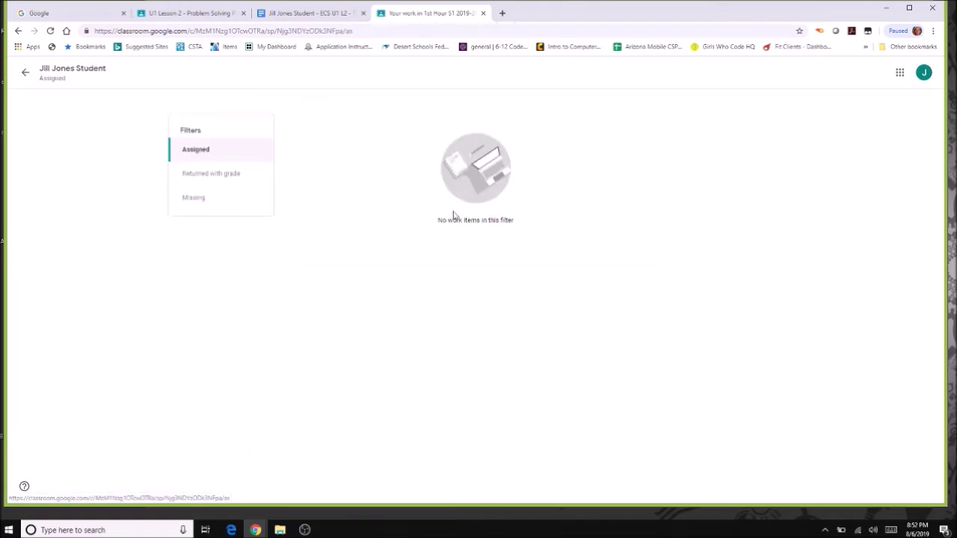
left_click(229, 180)
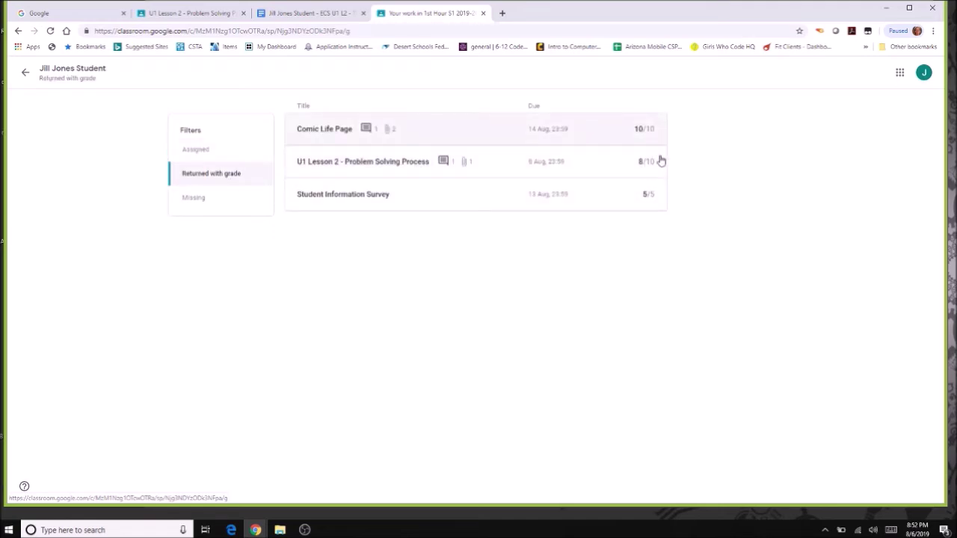
left_click(192, 200)
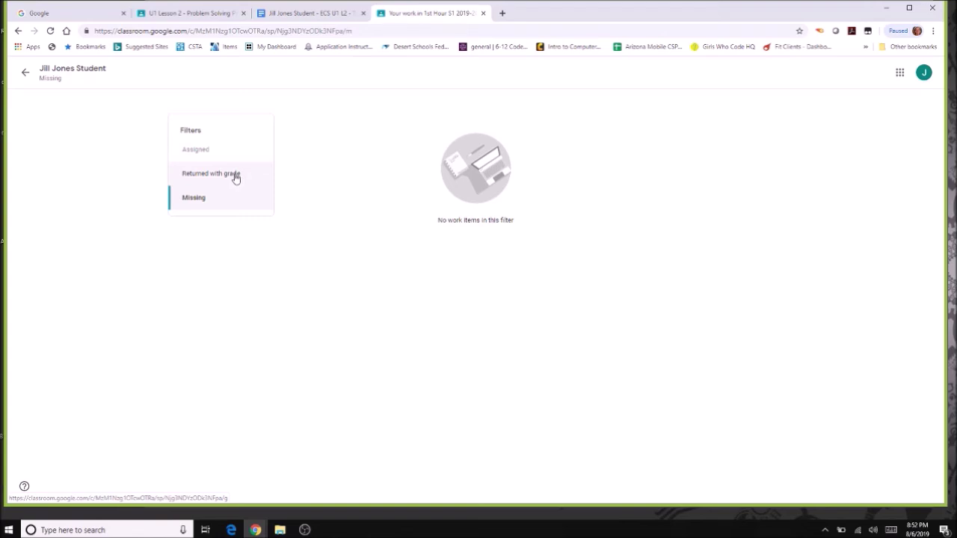
left_click(235, 177)
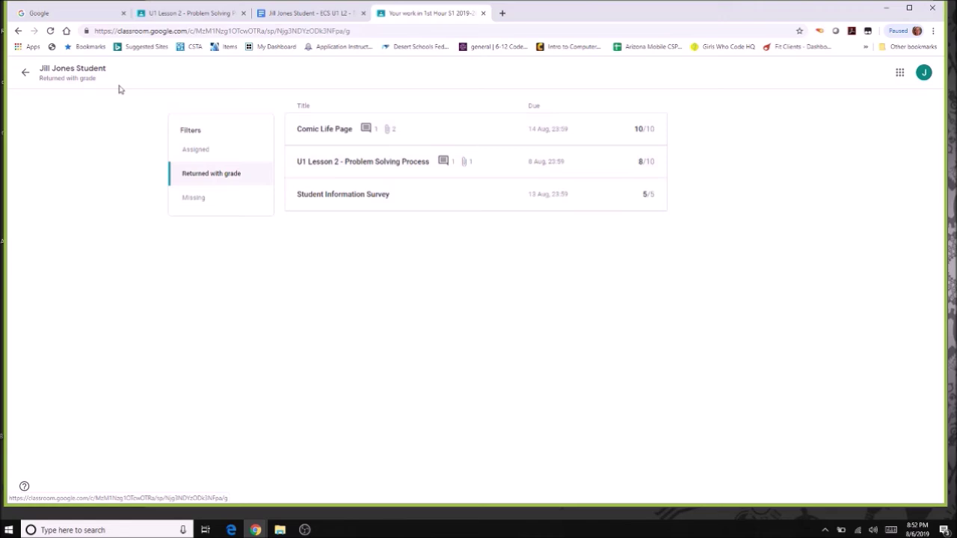
Go back to the full work overview and then to the Classes page.
left_click(26, 75)
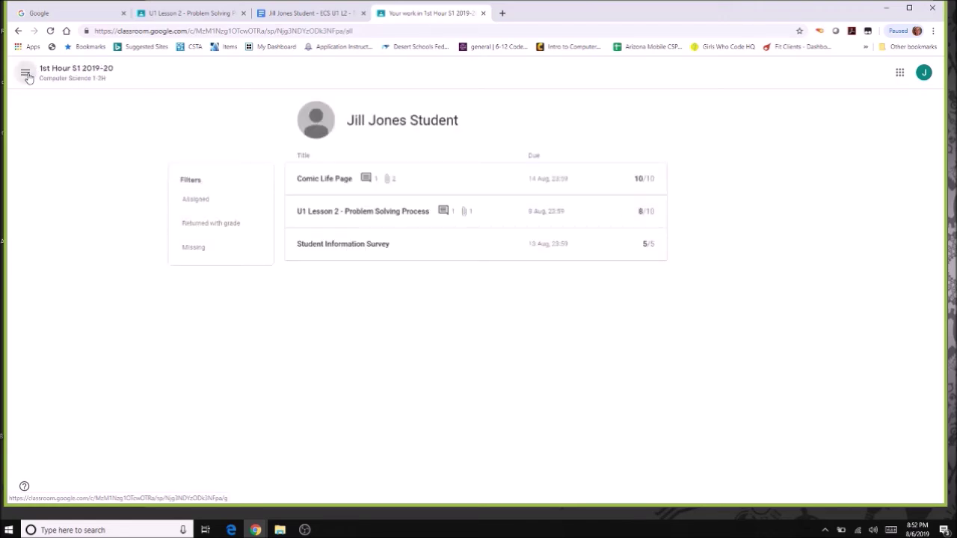
left_click(26, 75)
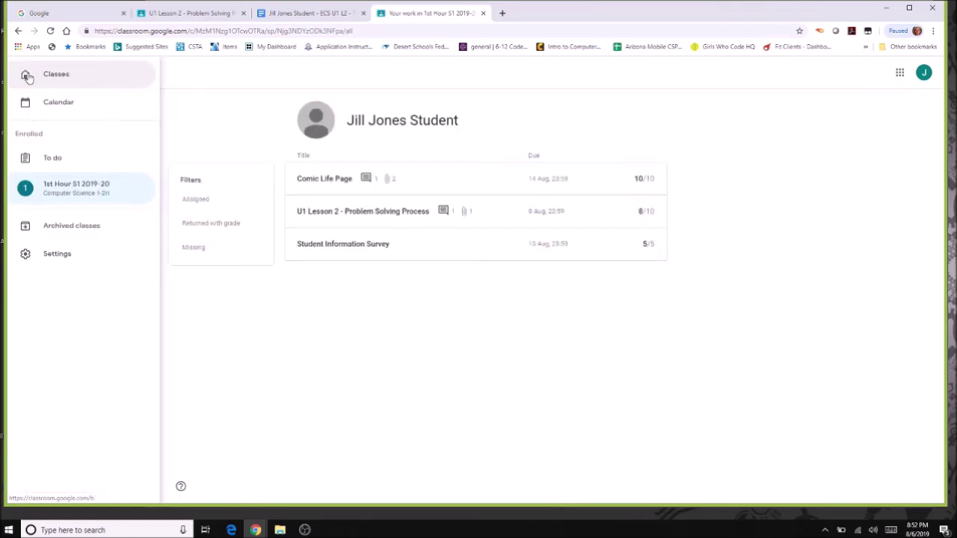
left_click(65, 79)
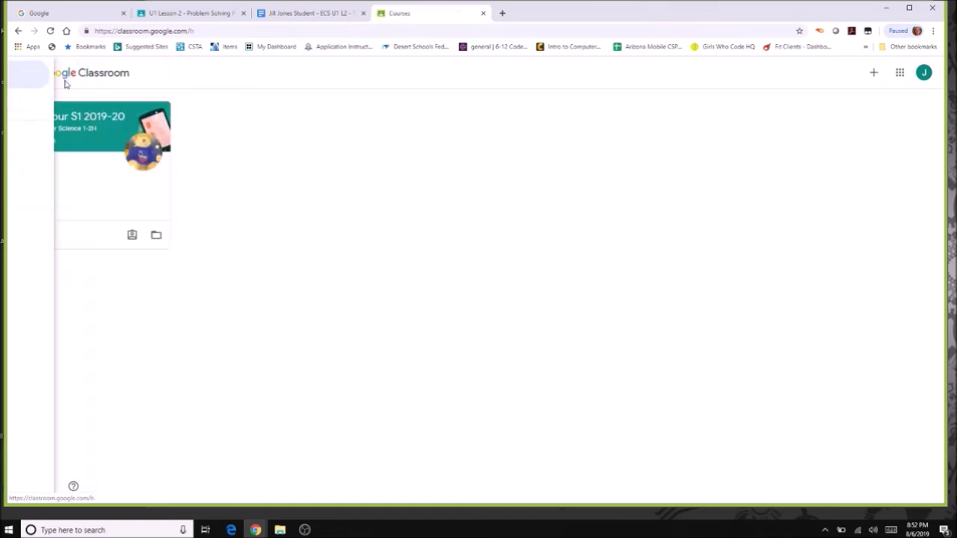
left_click(157, 237)
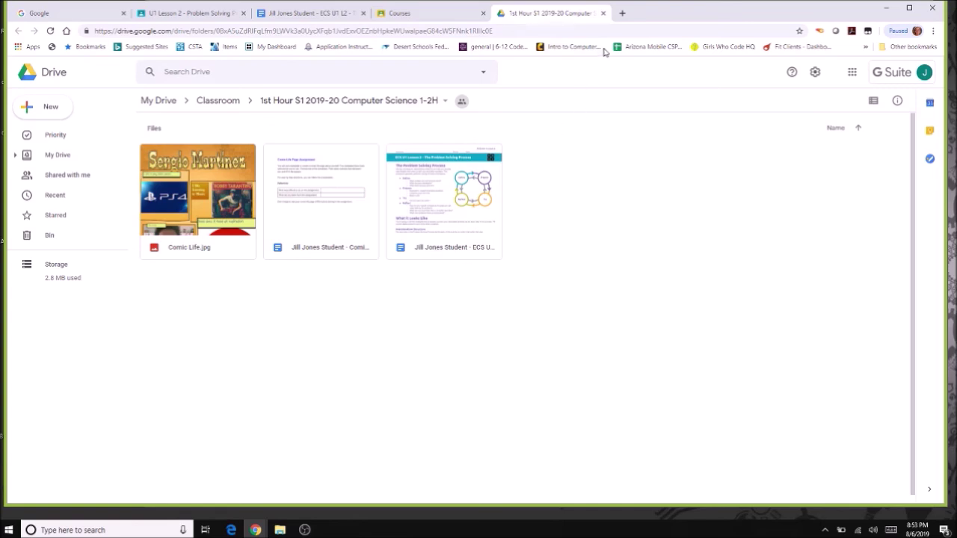
key("ctrl+w")
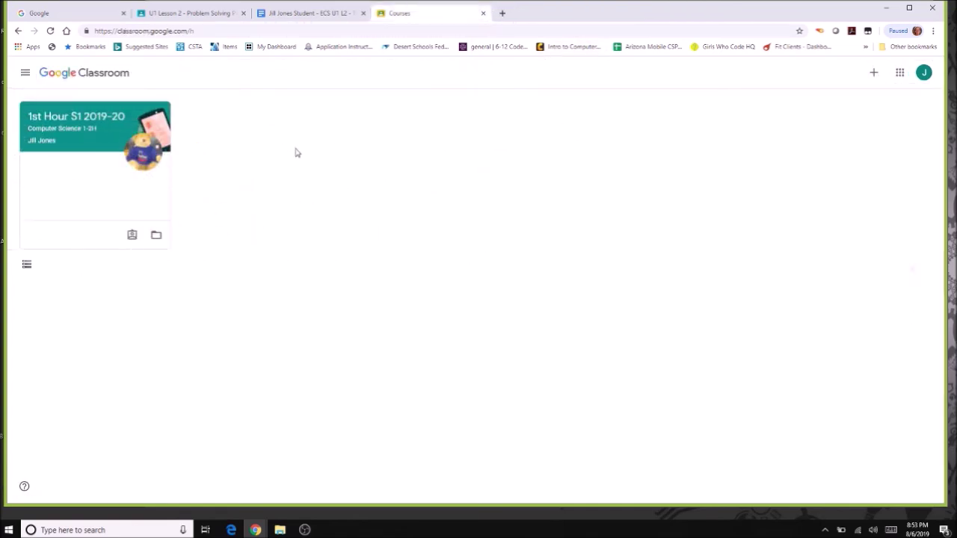